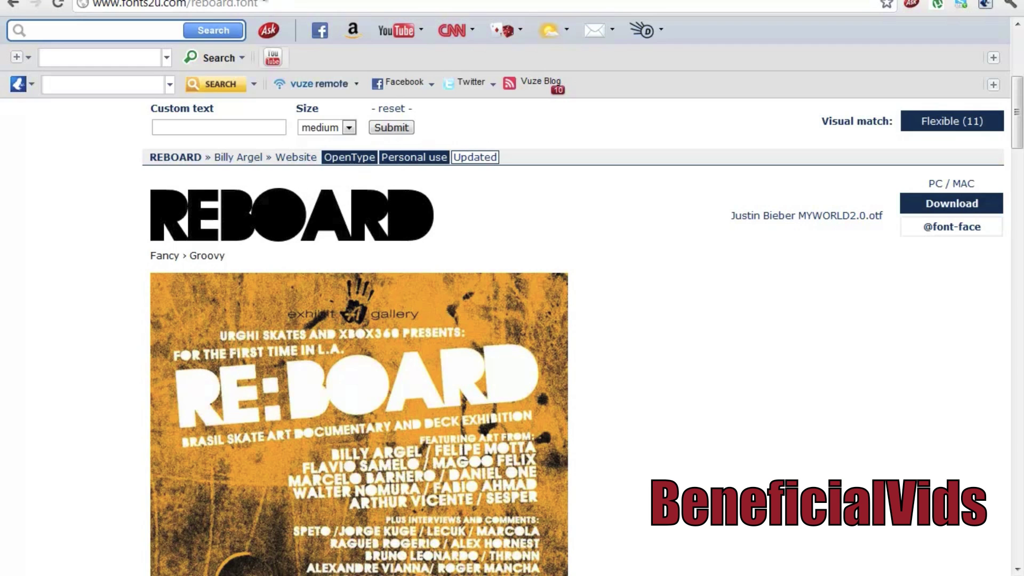
{"action": "left_click", "coordinate": [260, 3]}
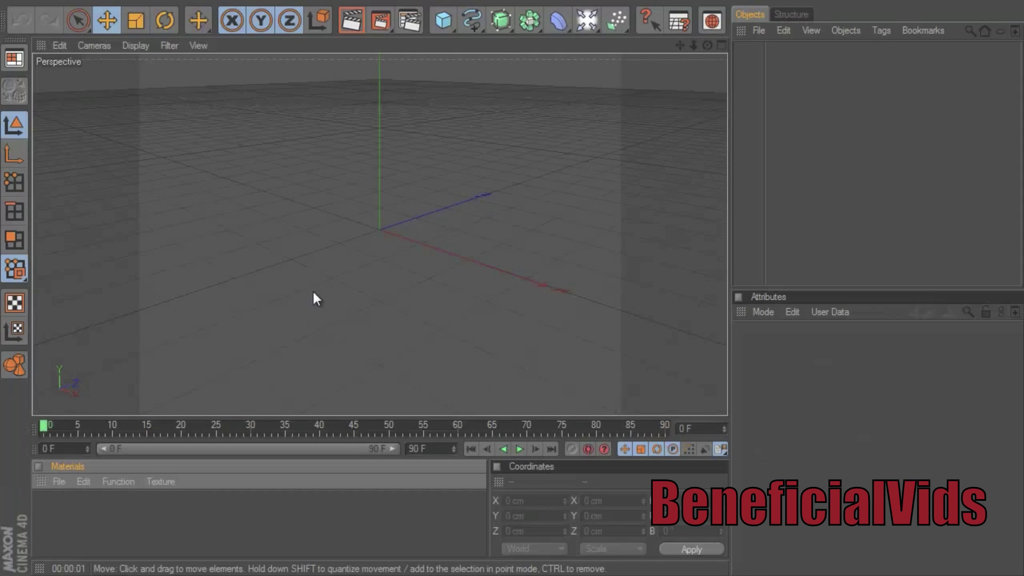
Start a new empty scene and add a Text spline from the spline palette
{"action": "left_click", "coordinate": [5, 4]}
{"action": "left_click", "coordinate": [33, 15]}
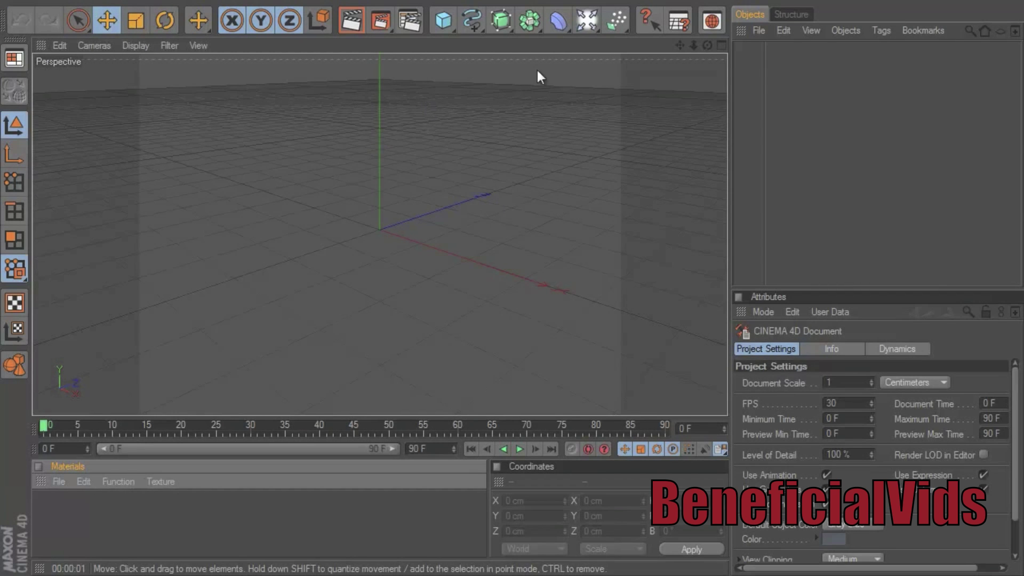
{"action": "left_click", "coordinate": [474, 21]}
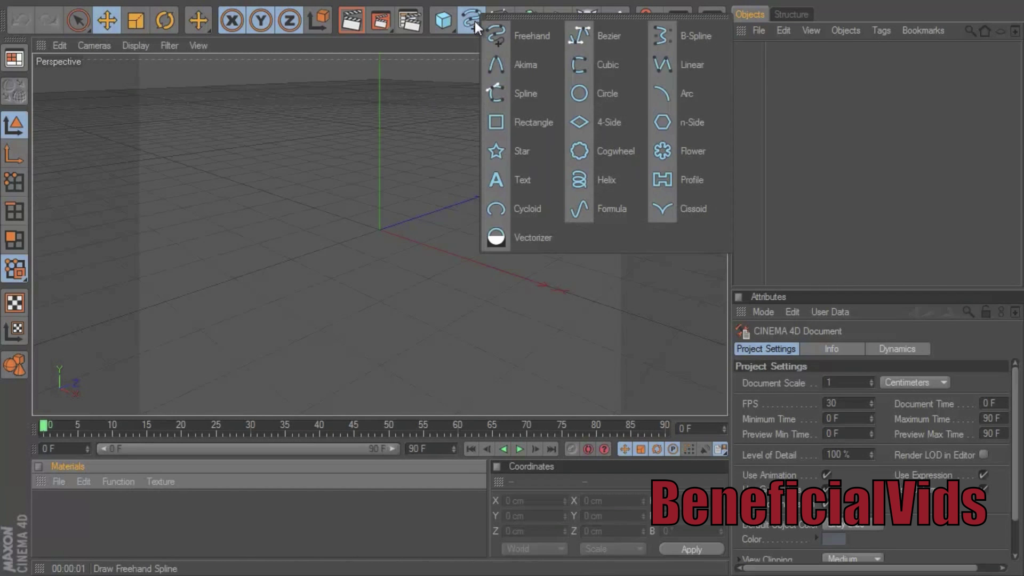
{"action": "left_click", "coordinate": [520, 178]}
Replace the spline's default text with 'Example'
{"action": "double_click", "coordinate": [842, 390]}
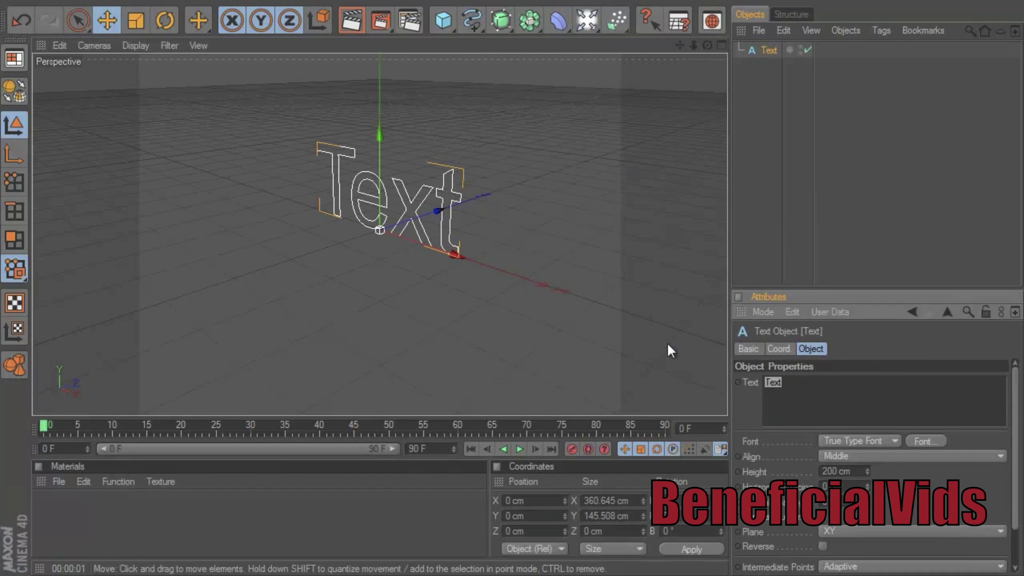
{"action": "key", "text": "BackSpace"}
{"action": "type", "text": "Example"}
{"action": "left_click", "coordinate": [932, 365]}
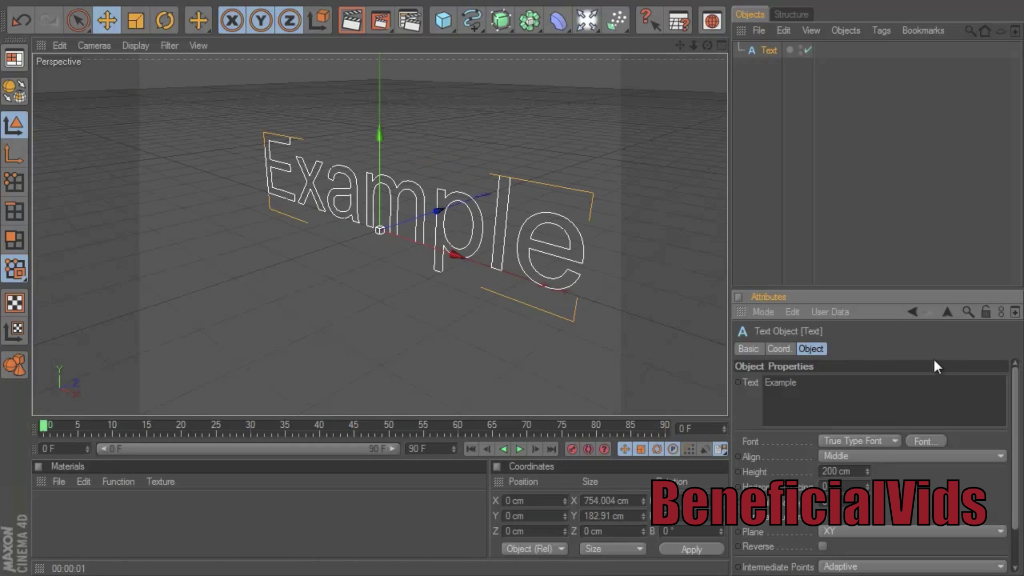
Change the Example text's font to REBOARD Bold
{"action": "left_click", "coordinate": [930, 440]}
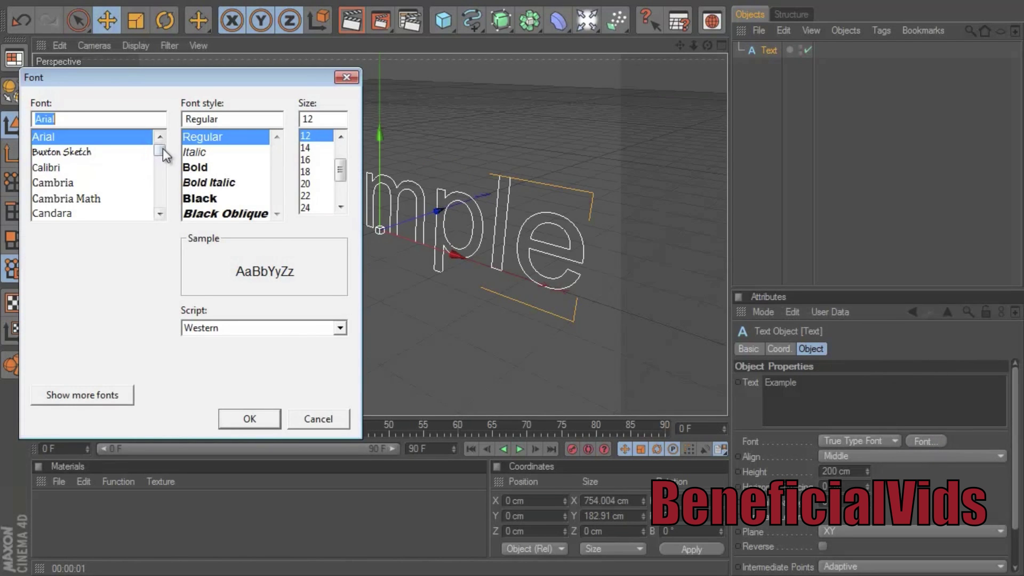
{"action": "left_click_drag", "start_coordinate": [166, 155], "coordinate": [160, 183]}
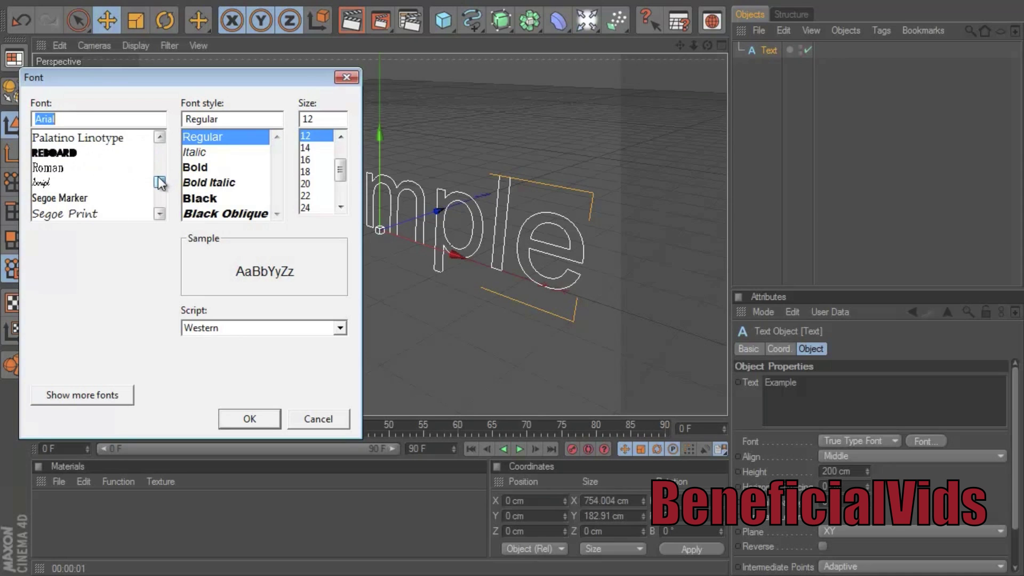
{"action": "left_click", "coordinate": [120, 154]}
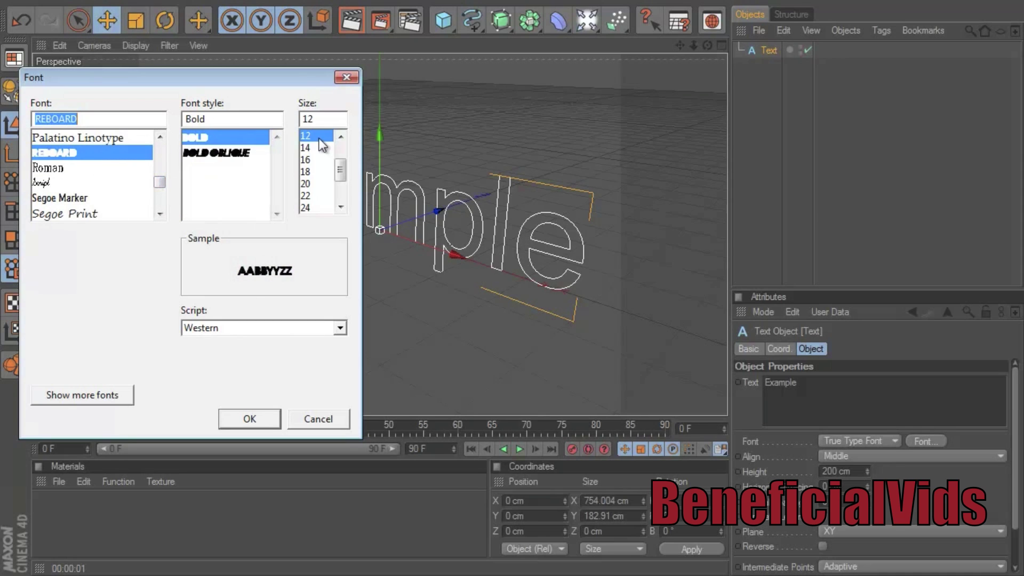
{"action": "left_click", "coordinate": [236, 415]}
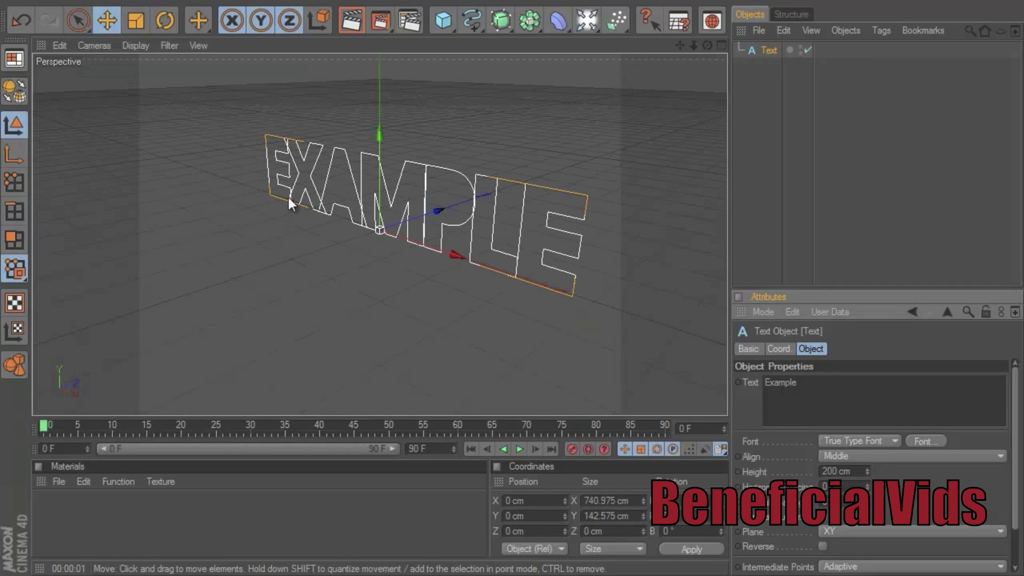
Set the text's Horizontal Spacing to 18 cm, testing a few spin-arrow nudges
{"action": "left_click", "coordinate": [851, 482]}
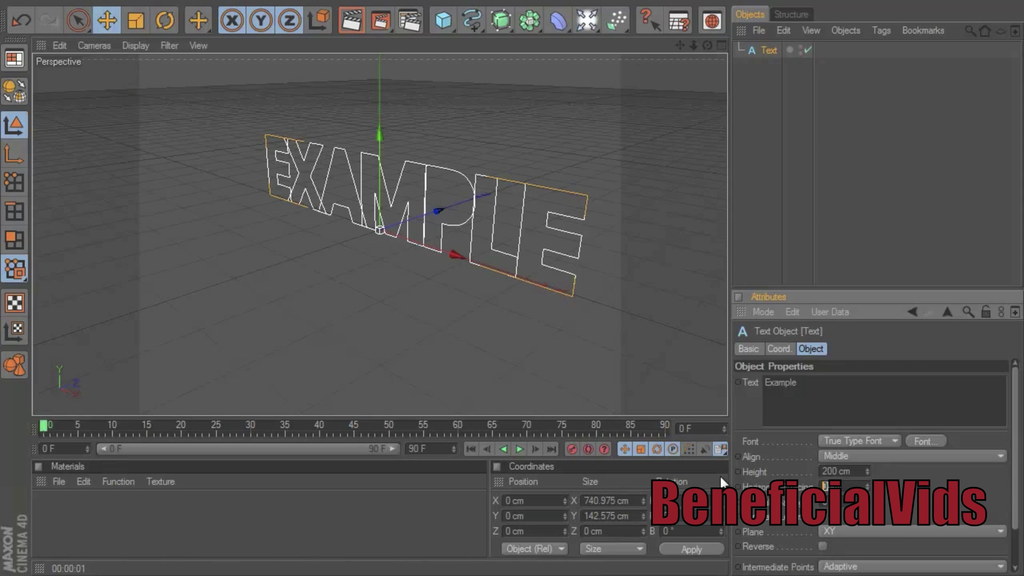
{"action": "type", "text": "18"}
{"action": "key", "text": "Return"}
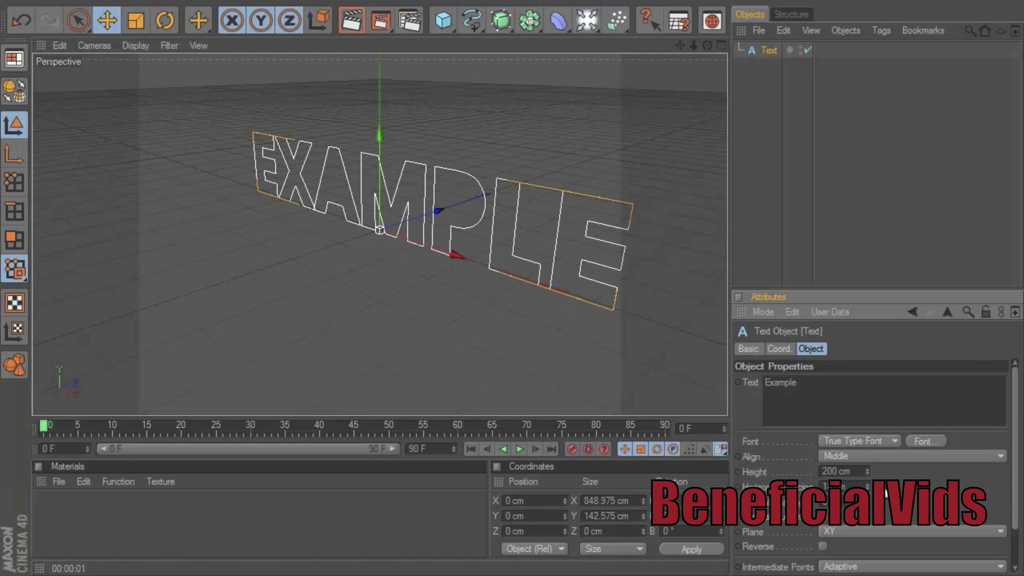
{"action": "left_click", "coordinate": [867, 485]}
{"action": "left_click", "coordinate": [867, 485]}
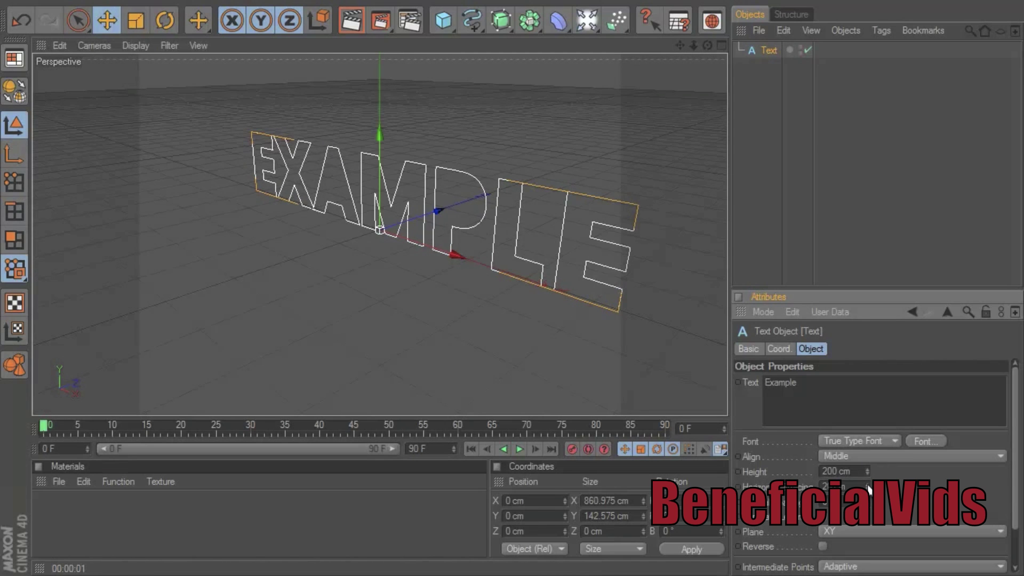
{"action": "left_click", "coordinate": [867, 486]}
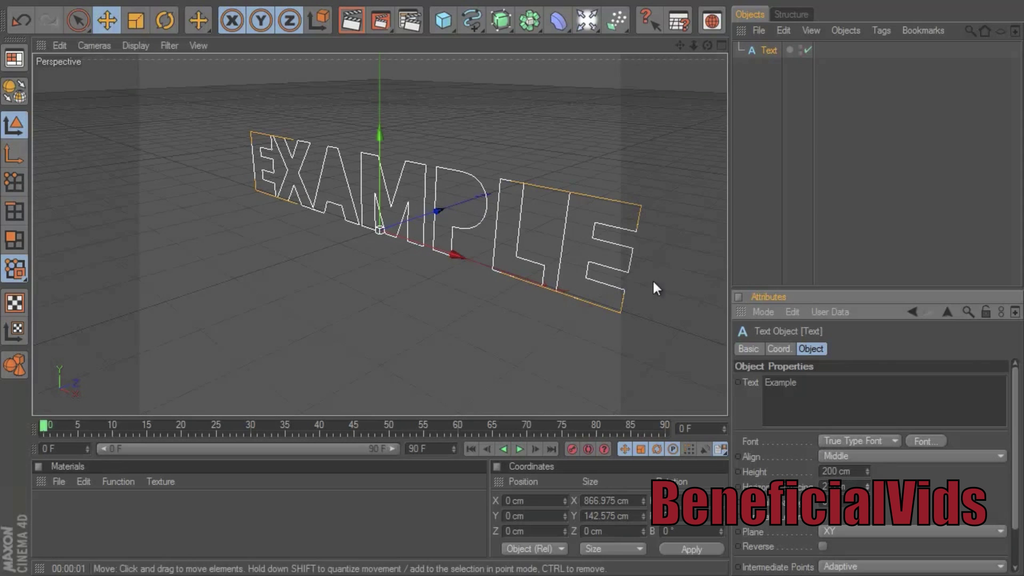
{"action": "left_click", "coordinate": [867, 486]}
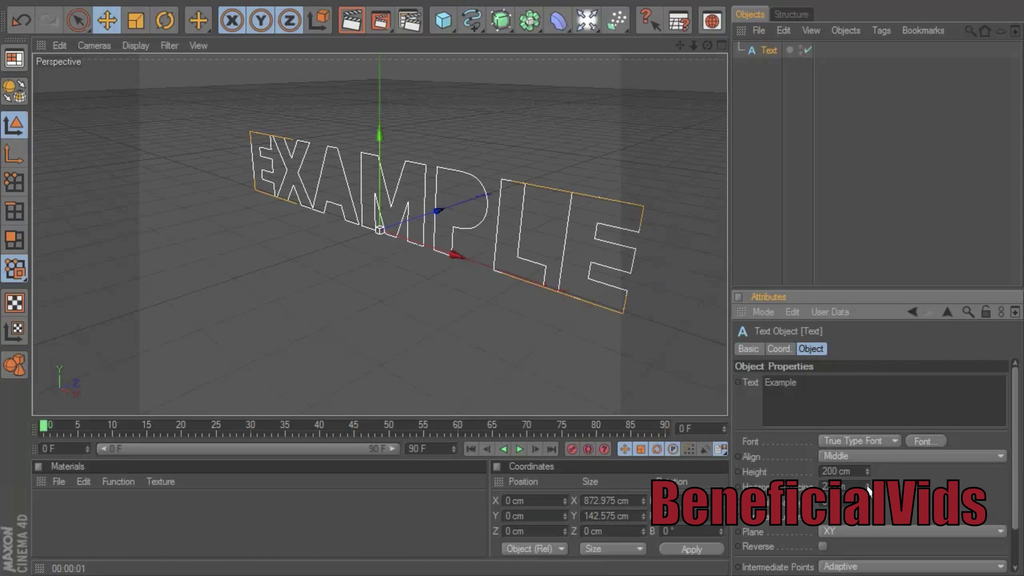
{"action": "left_click", "coordinate": [867, 489]}
{"action": "left_click", "coordinate": [868, 490]}
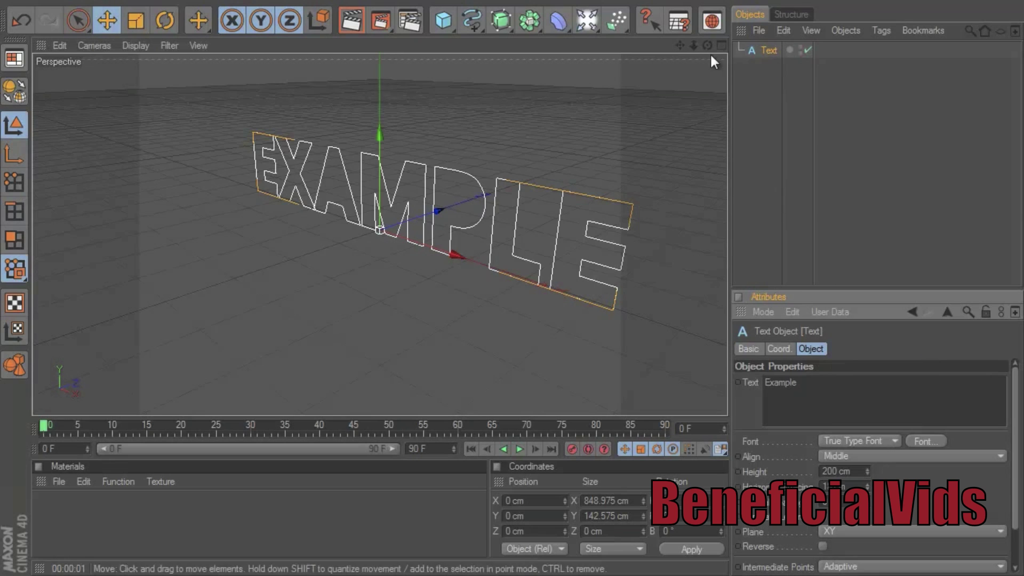
Add an Extrude NURBS and nest the Text spline under it as a child
{"action": "left_click", "coordinate": [498, 23]}
{"action": "left_click", "coordinate": [652, 33]}
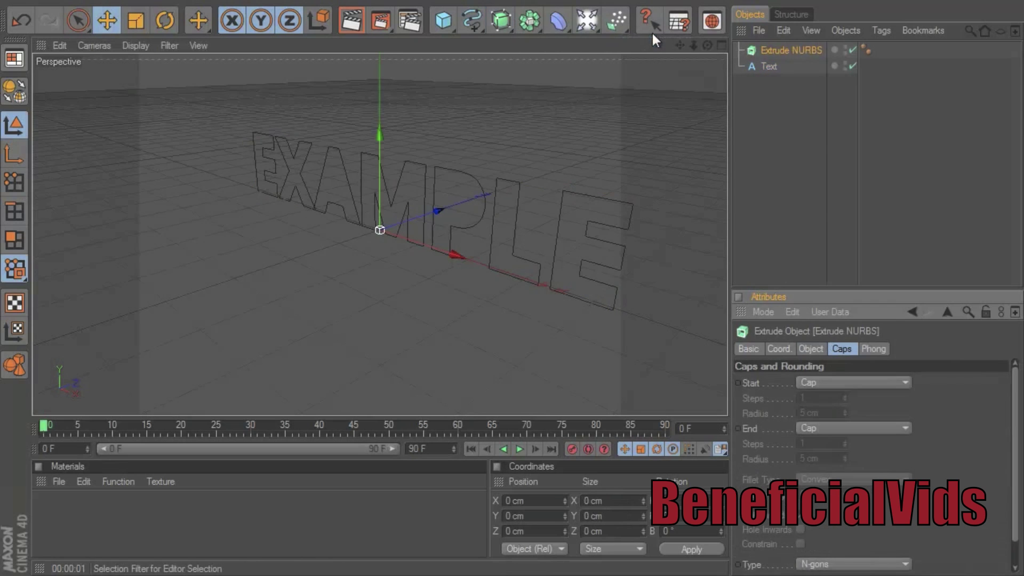
{"action": "left_click", "coordinate": [783, 47]}
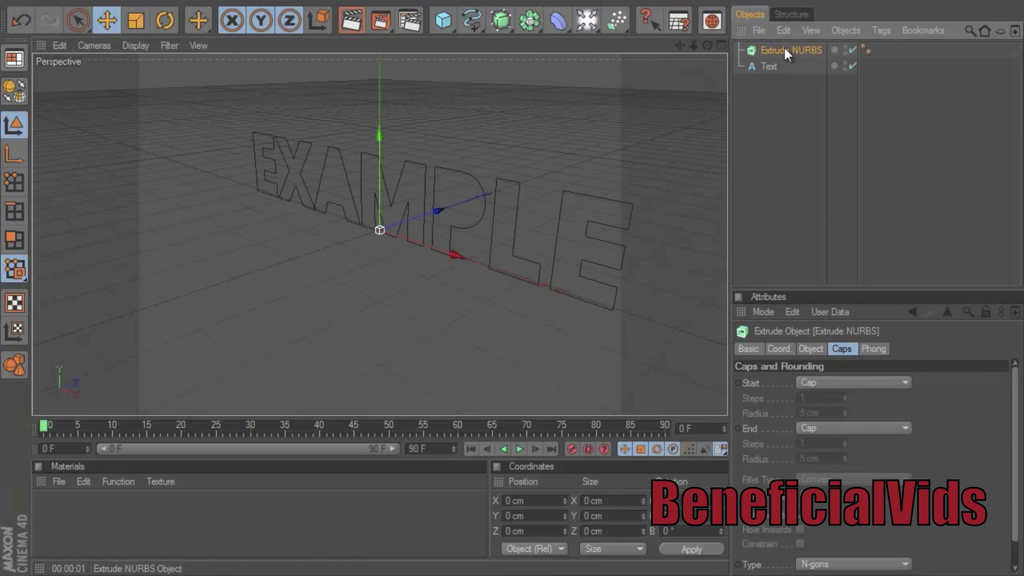
{"action": "left_click_drag", "start_coordinate": [782, 62], "coordinate": [771, 51]}
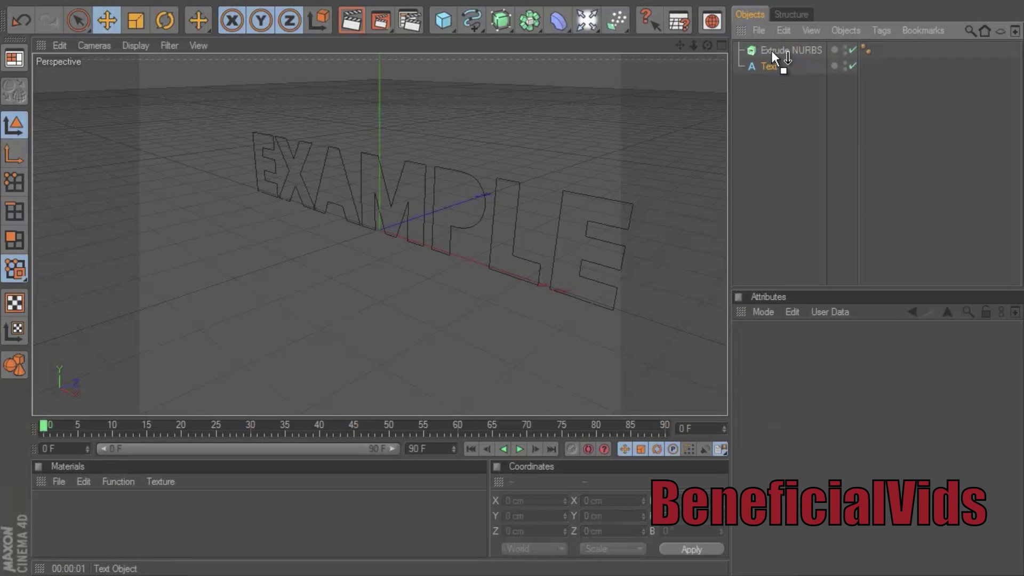
{"action": "left_click_drag", "start_coordinate": [770, 49], "coordinate": [769, 50]}
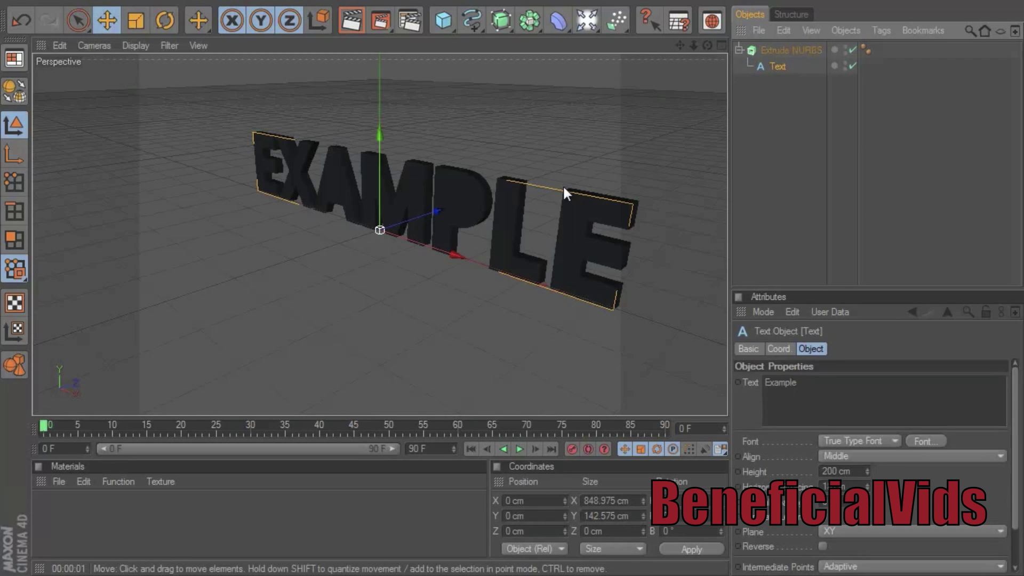
{"action": "left_click", "coordinate": [739, 50]}
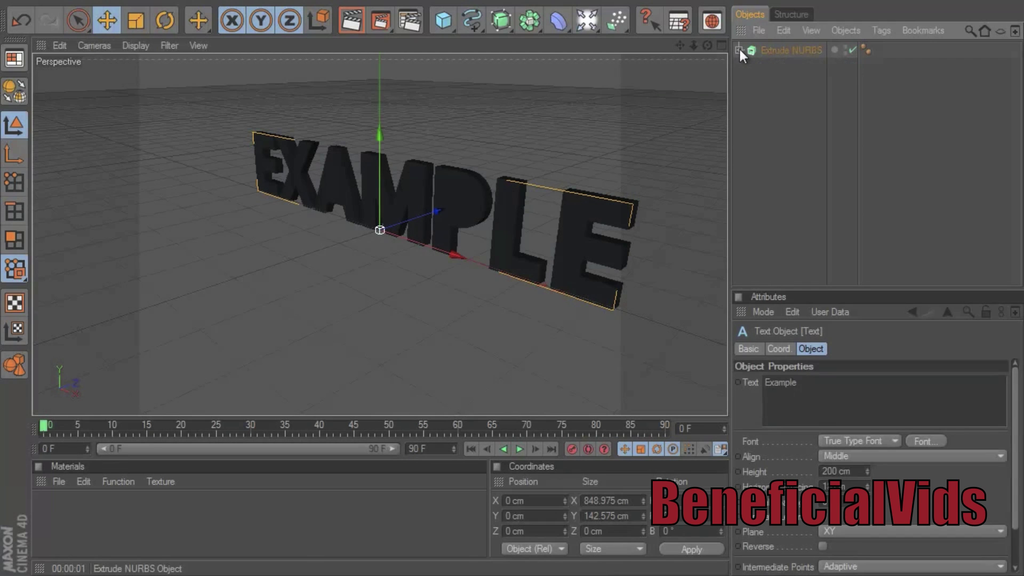
{"action": "left_click", "coordinate": [739, 49]}
{"action": "left_click", "coordinate": [740, 50]}
{"action": "left_click", "coordinate": [754, 94]}
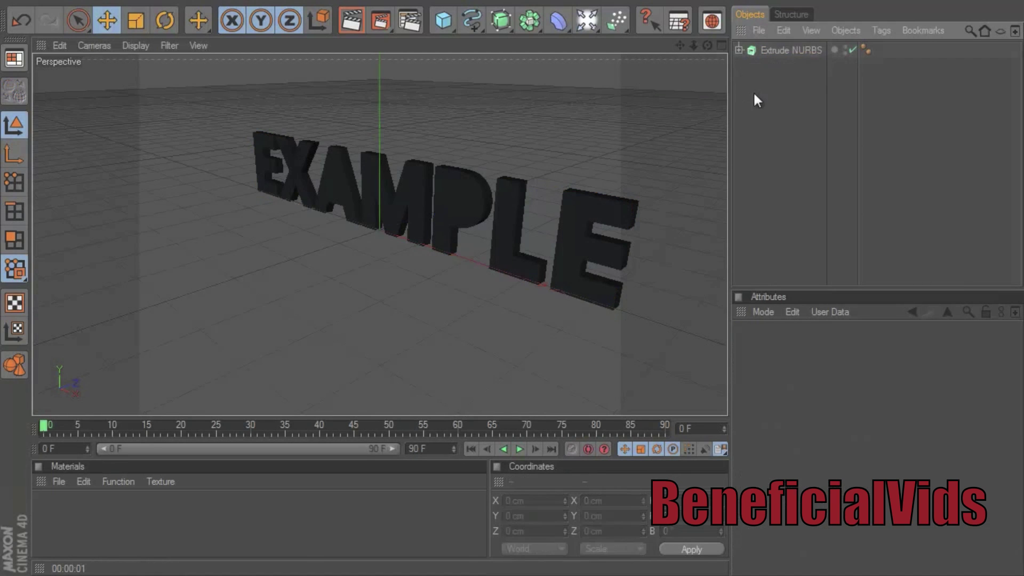
Add a Plane with width 10000000 cm and height 9999999 cm
{"action": "left_click", "coordinate": [445, 28]}
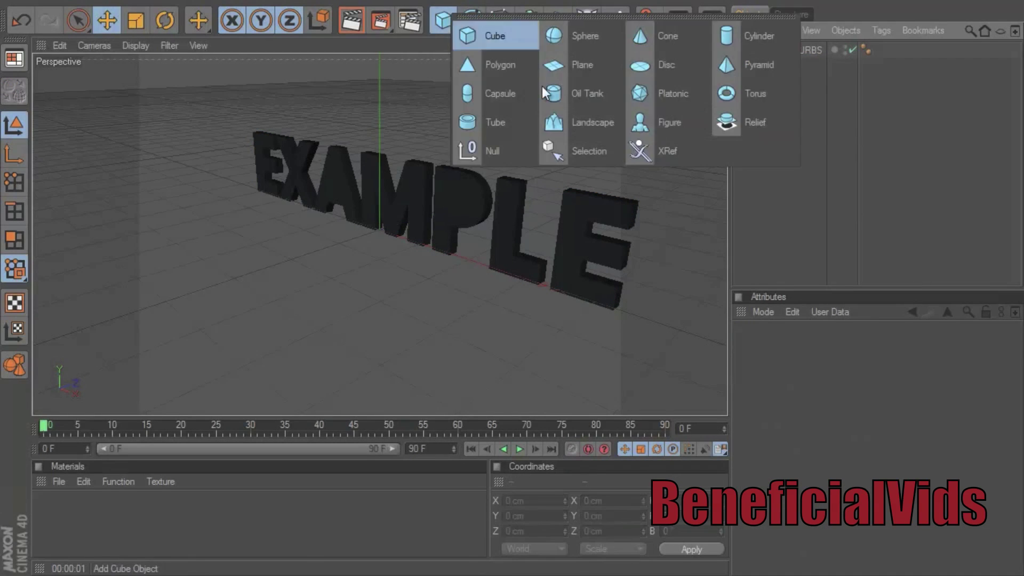
{"action": "left_click", "coordinate": [589, 74]}
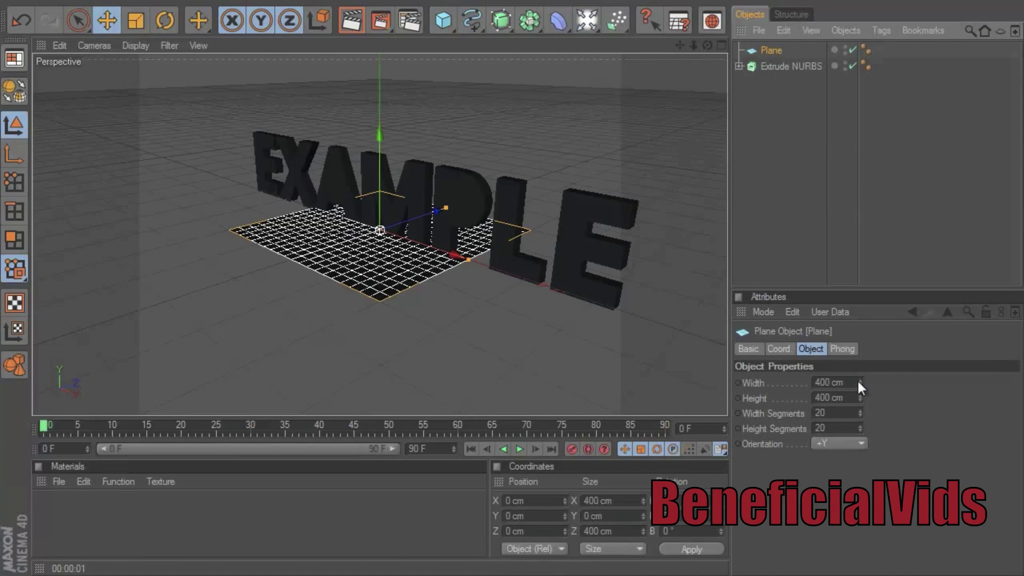
{"action": "left_click", "coordinate": [832, 382]}
{"action": "type", "text": "10"}
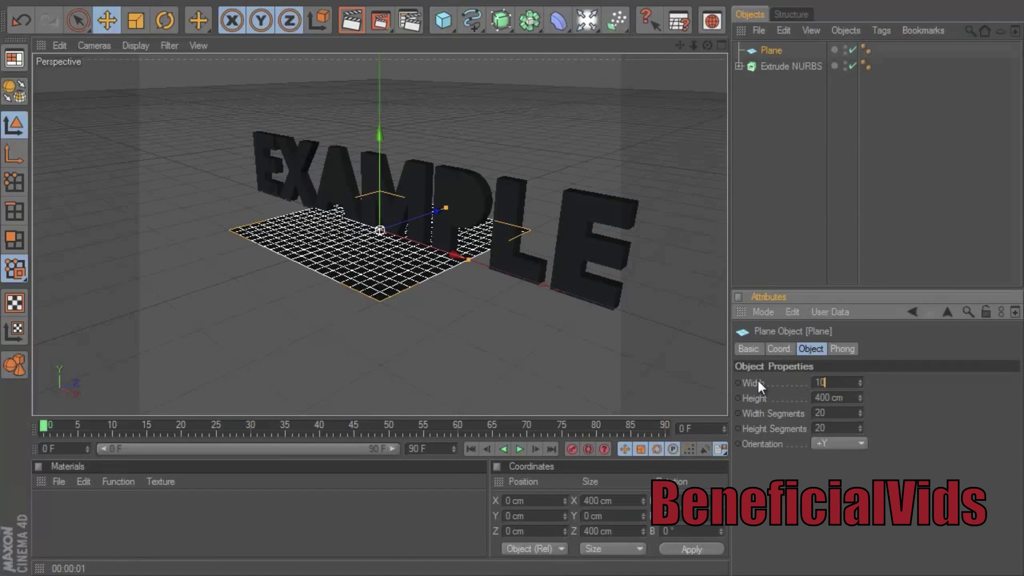
{"action": "type", "text": "000000"}
{"action": "key", "text": "Return"}
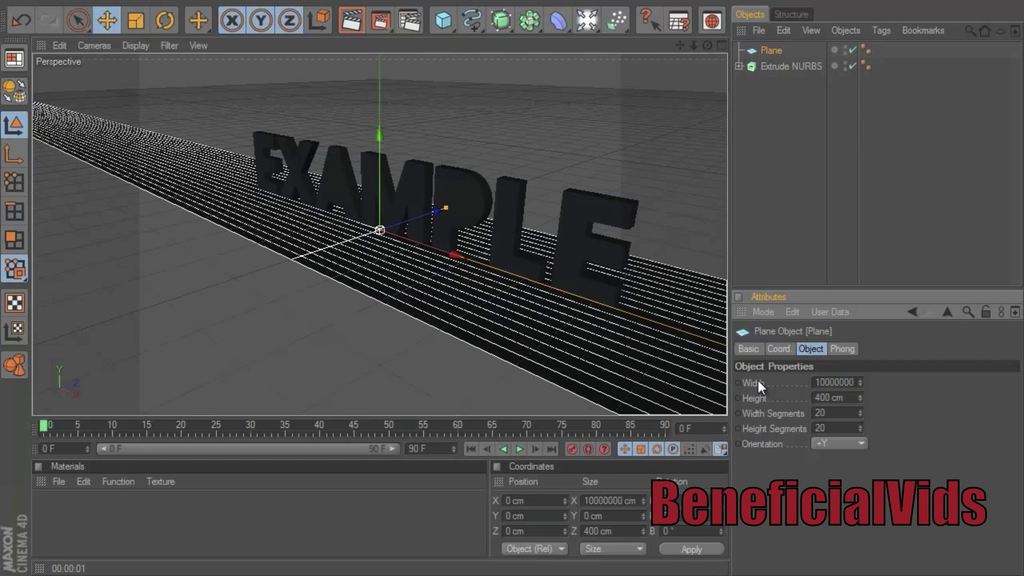
{"action": "left_click", "coordinate": [844, 395]}
{"action": "type", "text": "9999999"}
{"action": "key", "text": "Return"}
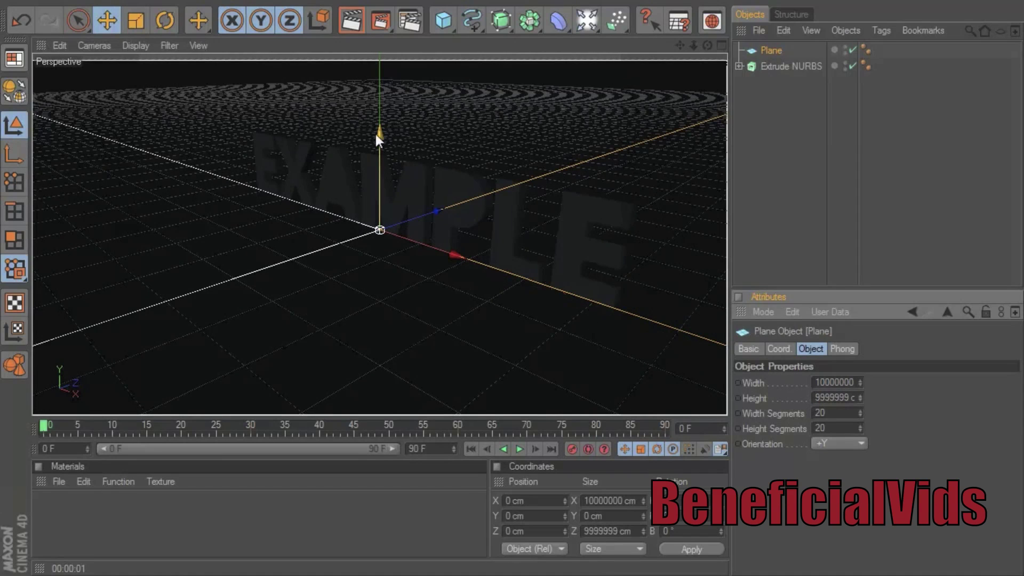
Test-render the view, then raise the extruded EXAMPLE text to Y 7.016 cm
{"action": "left_click", "coordinate": [359, 24]}
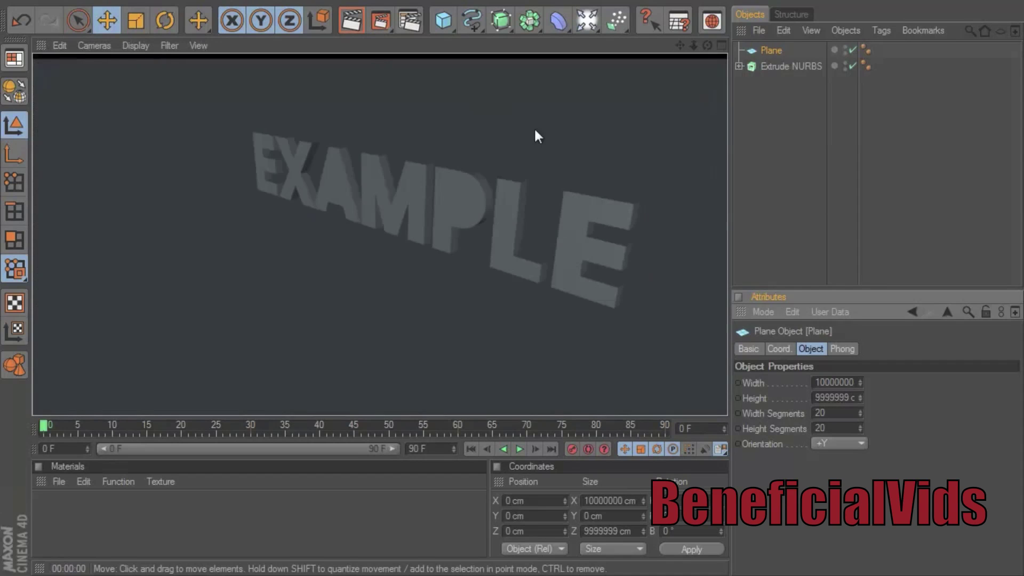
{"action": "left_click", "coordinate": [495, 121]}
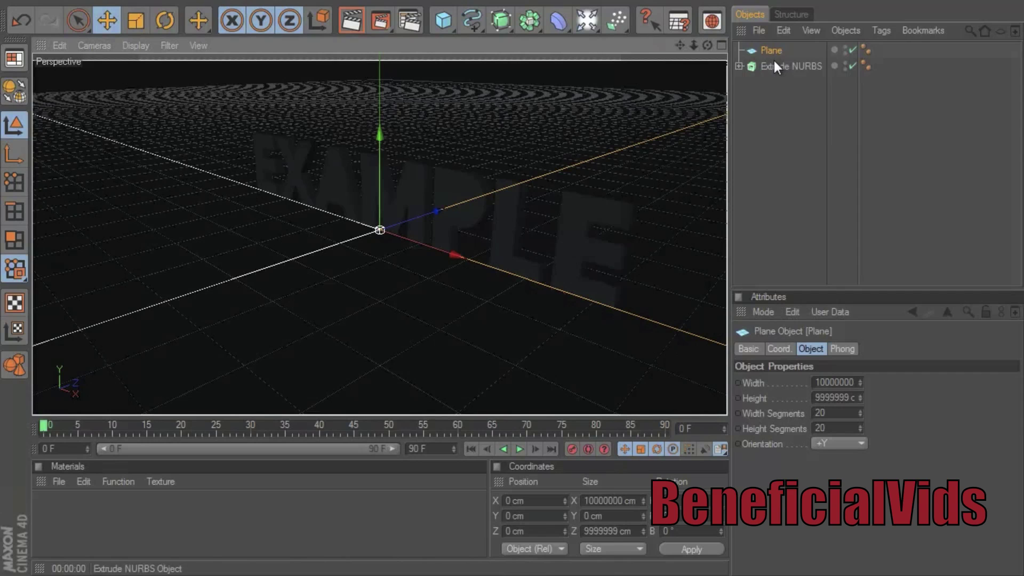
{"action": "left_click", "coordinate": [775, 63]}
{"action": "left_click_drag", "start_coordinate": [382, 135], "coordinate": [513, 274]}
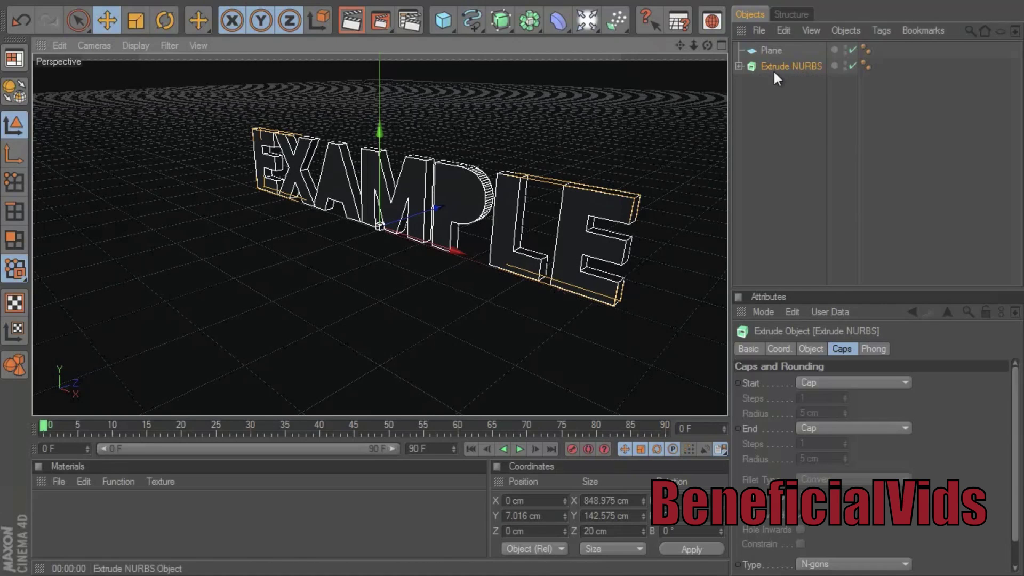
Change the extrusion Movement Z from 20 cm to 80 cm and copy-paste the extruded text
{"action": "left_click", "coordinate": [810, 349]}
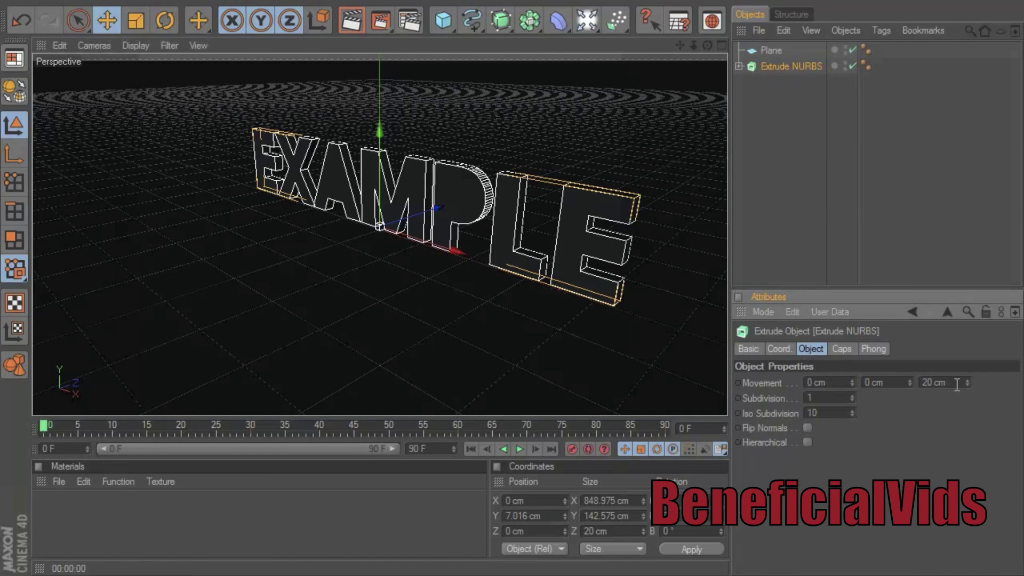
{"action": "left_click_drag", "start_coordinate": [947, 383], "coordinate": [789, 403]}
{"action": "key", "text": "BackSpace"}
{"action": "type", "text": "80"}
{"action": "key", "text": "Return"}
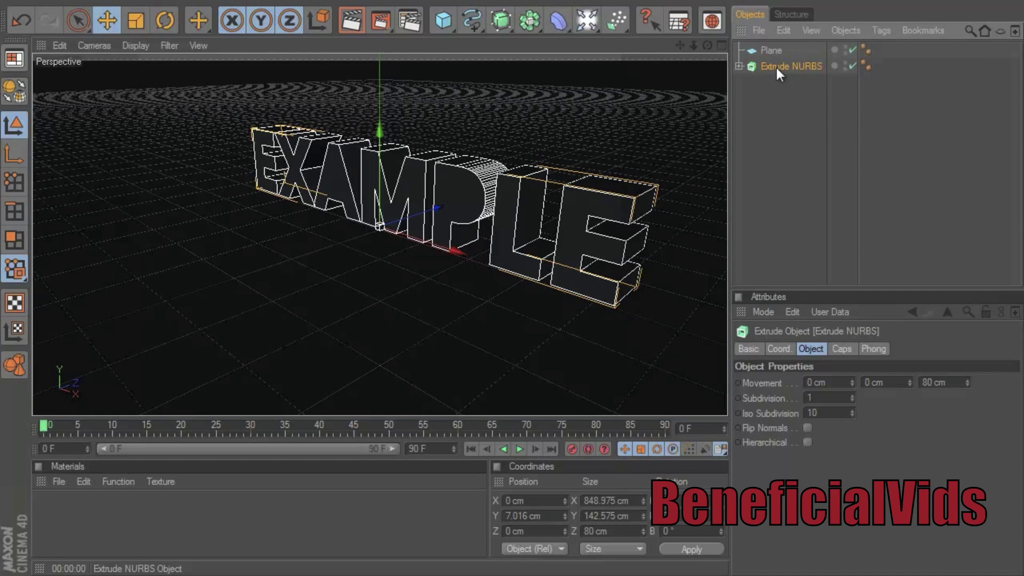
{"action": "key", "text": "ctrl+c"}
{"action": "key", "text": "ctrl+v"}
Rename the pasted Extrude NURBS.1 copy to text2 in the Object Manager
{"action": "left_click", "coordinate": [759, 31]}
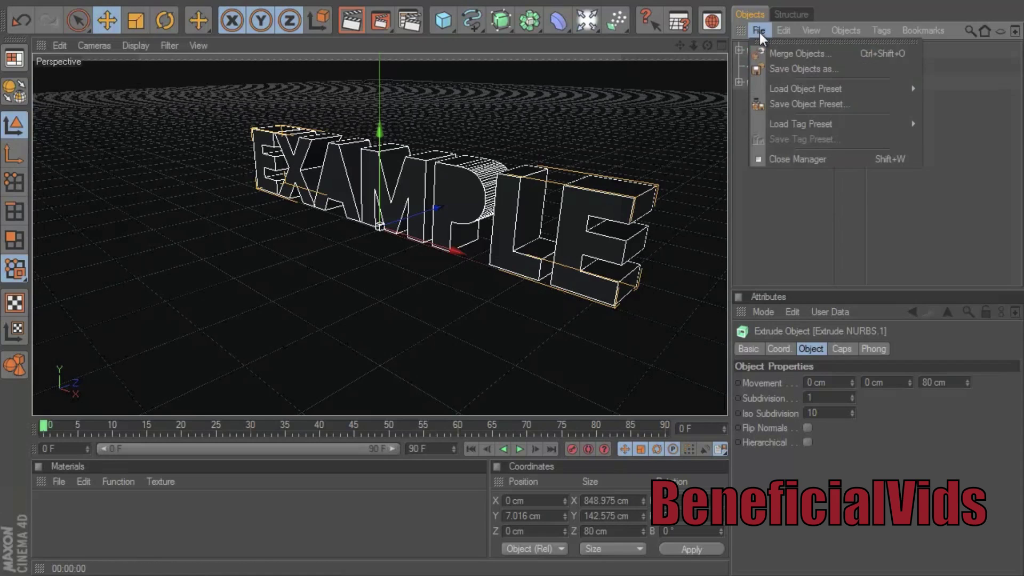
{"action": "mouse_move", "coordinate": [783, 32]}
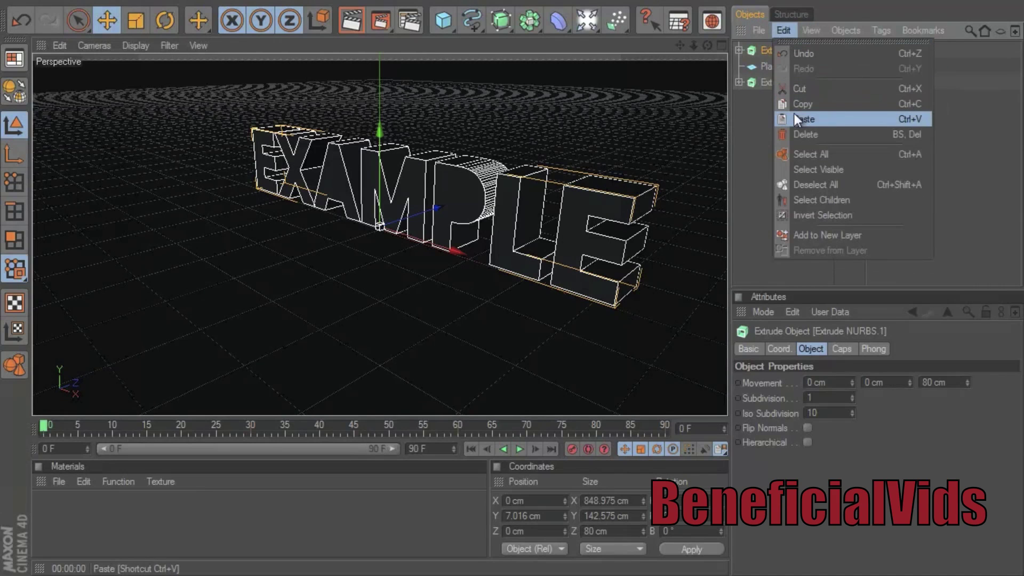
{"action": "left_click", "coordinate": [778, 41]}
{"action": "left_click", "coordinate": [738, 50]}
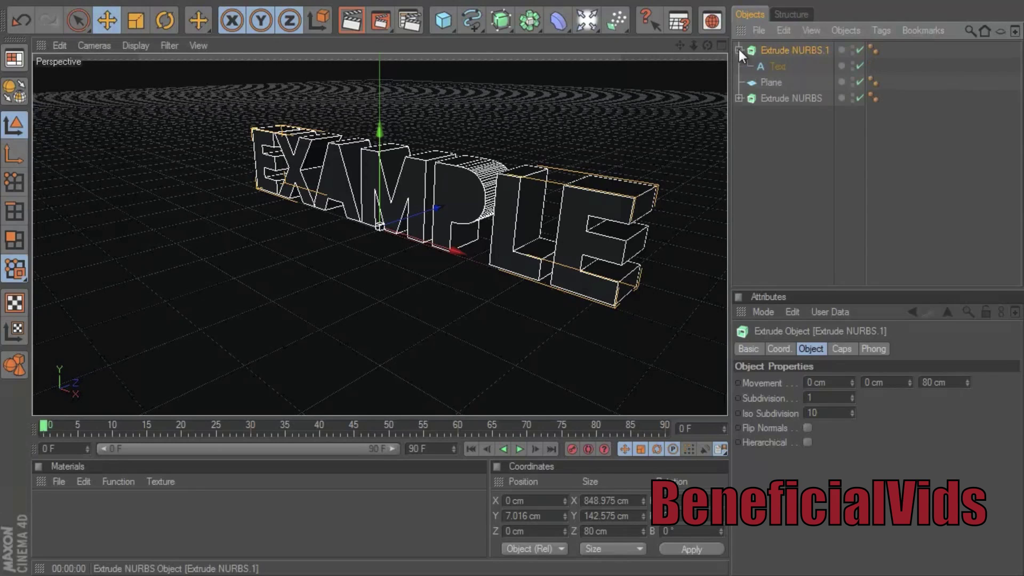
{"action": "right_click", "coordinate": [791, 51]}
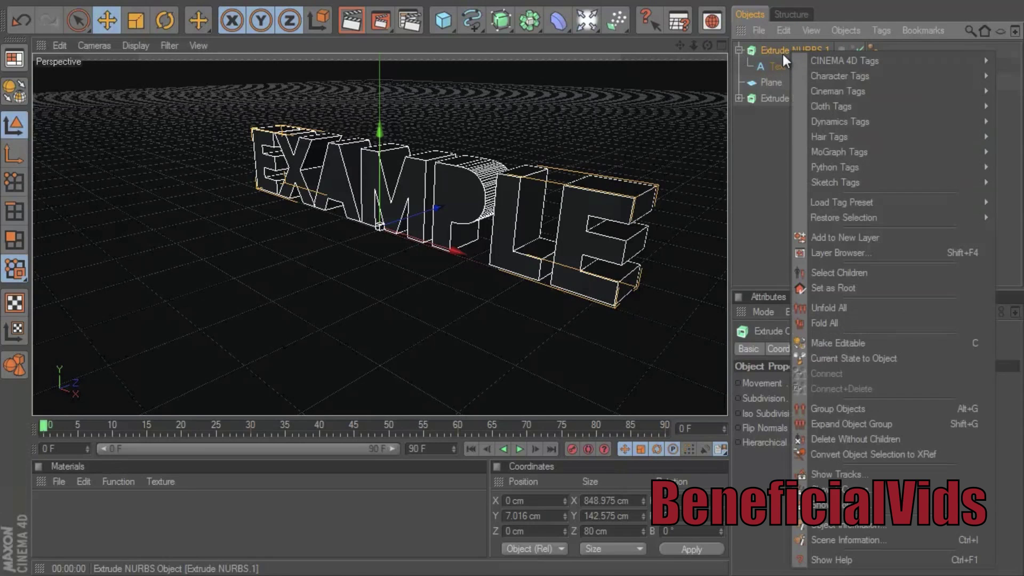
{"action": "double_click", "coordinate": [782, 50]}
{"action": "key", "text": "BackSpace"}
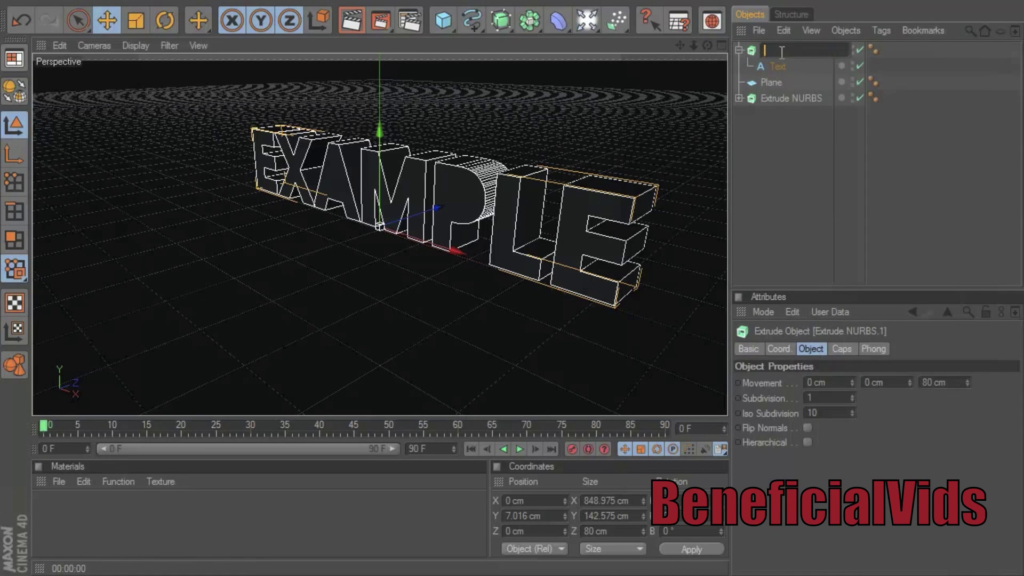
{"action": "type", "text": "text2"}
{"action": "key", "text": "Return"}
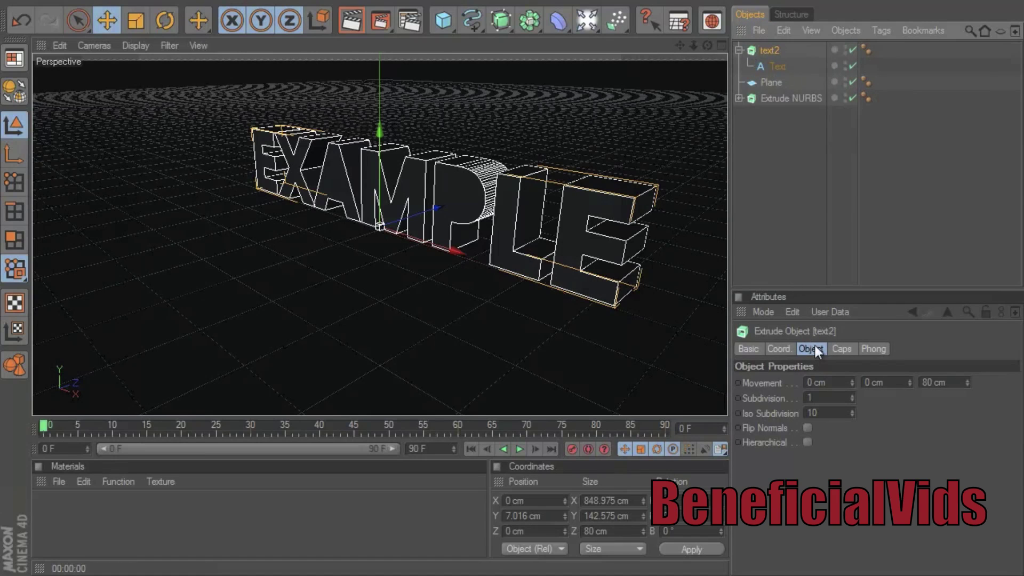
Try Fillet Cap and None for the front cap, then restore the plain Cap
{"action": "left_click", "coordinate": [843, 348]}
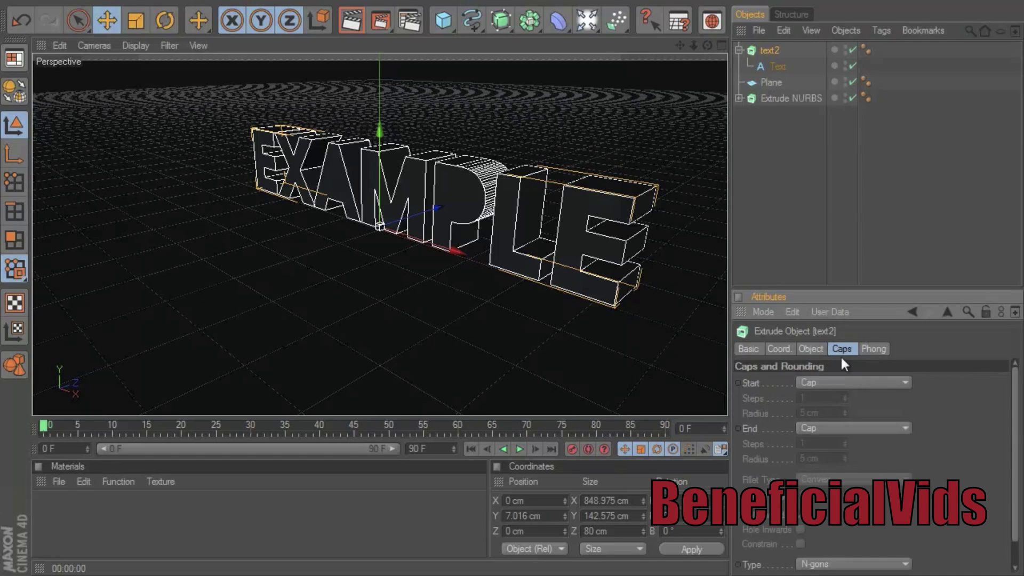
{"action": "left_click", "coordinate": [839, 380]}
{"action": "left_click", "coordinate": [820, 445]}
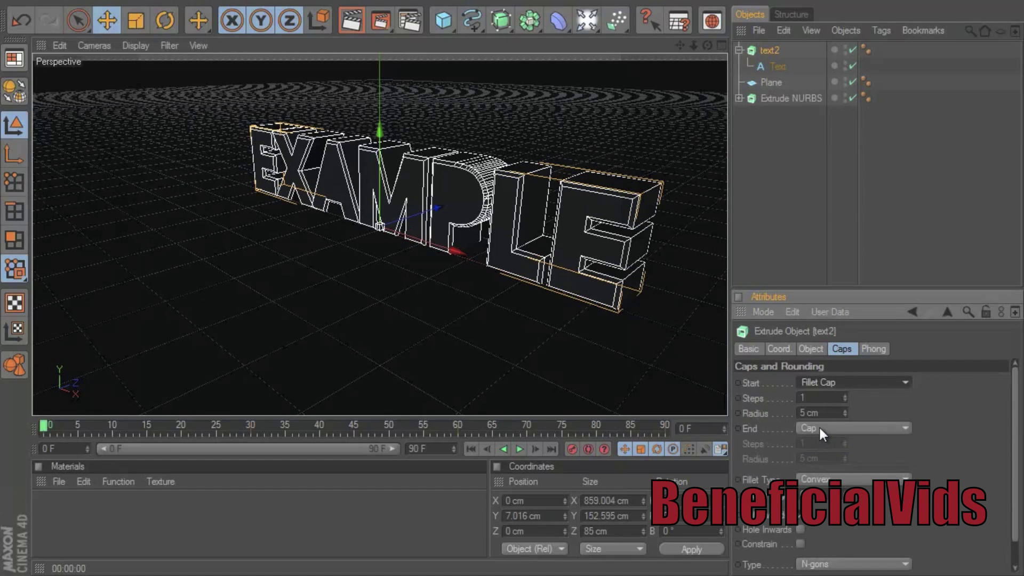
{"action": "left_click", "coordinate": [833, 382]}
{"action": "left_click", "coordinate": [830, 398]}
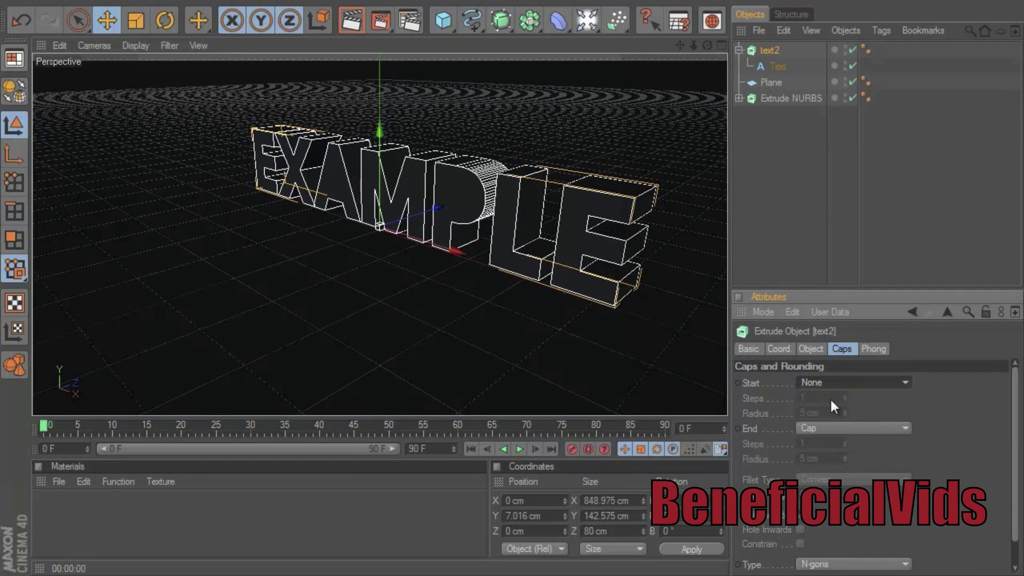
{"action": "left_click", "coordinate": [830, 381]}
{"action": "left_click", "coordinate": [828, 411]}
{"action": "left_click", "coordinate": [811, 349]}
Set the text2 extrusion Movement Z to 40 cm
{"action": "left_click", "coordinate": [949, 382]}
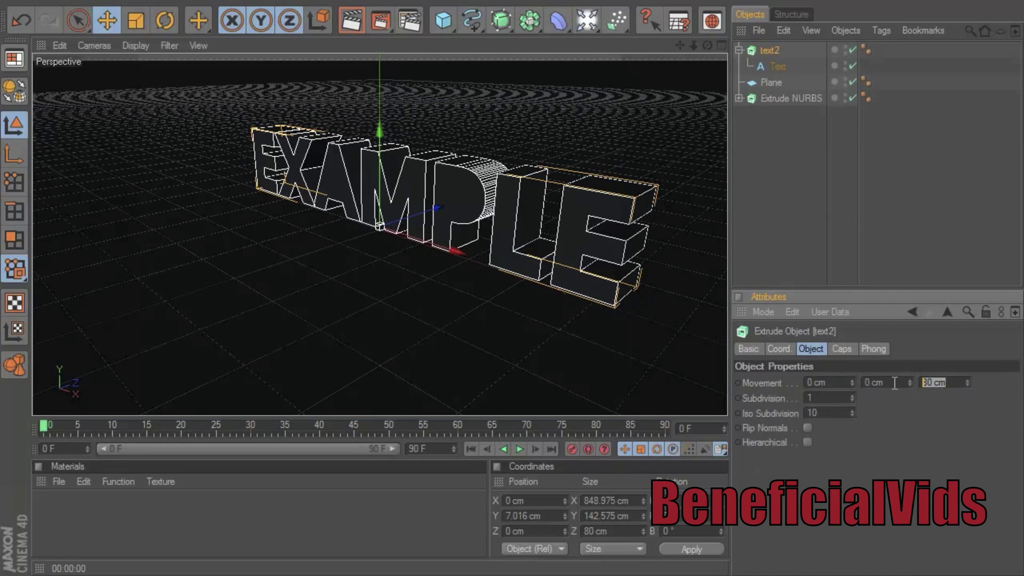
{"action": "type", "text": "40"}
{"action": "key", "text": "Return"}
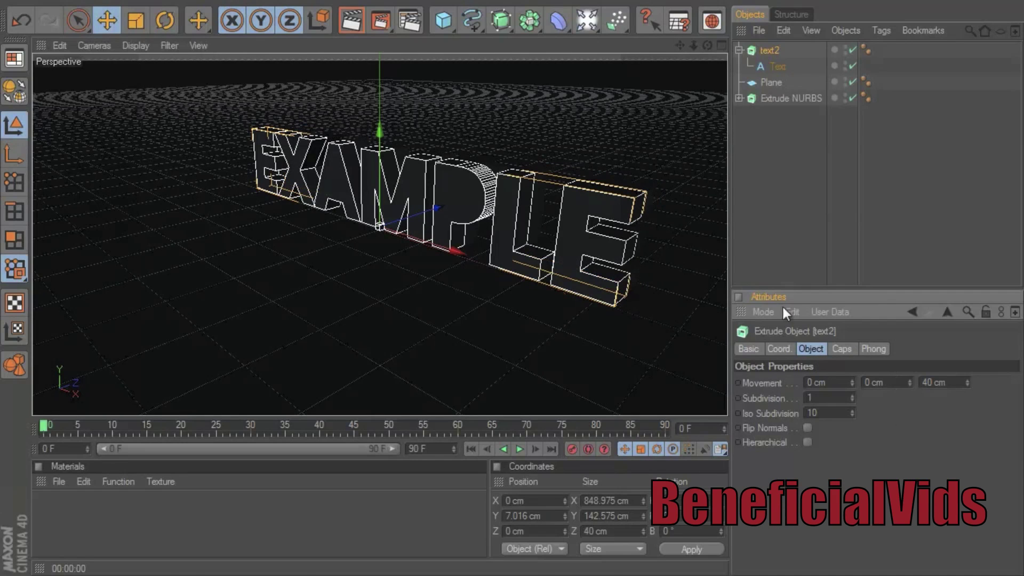
Move text2 along Z to 20.851 cm and render a preview from an angled view
{"action": "mouse_move", "coordinate": [511, 270]}
{"action": "left_mouse_down", "text": "alt"}
{"action": "mouse_move", "coordinate": [531, 279]}
{"action": "mouse_move", "coordinate": [515, 273]}
{"action": "left_mouse_up", "text": "alt"}
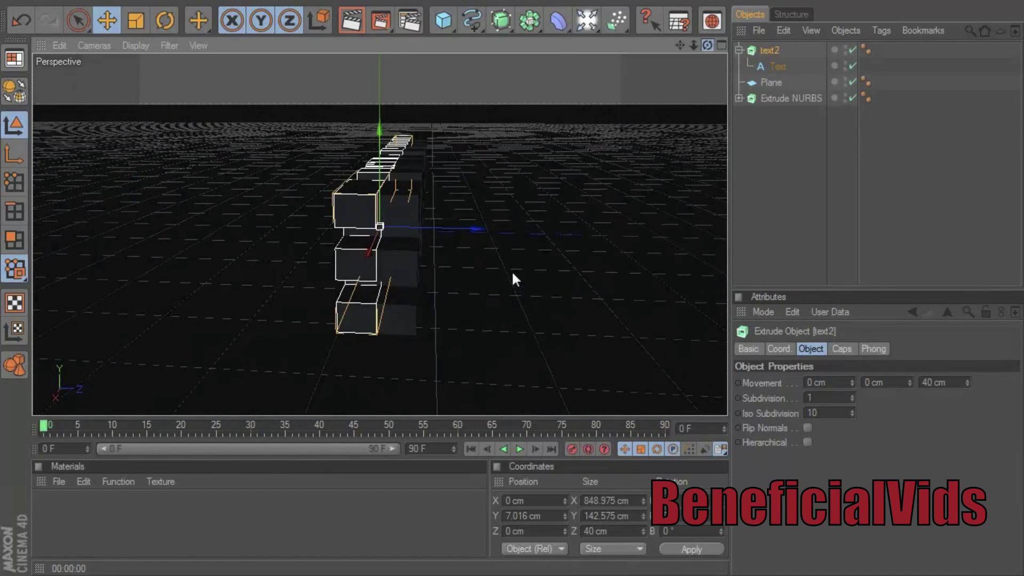
{"action": "left_click_drag", "start_coordinate": [511, 270], "coordinate": [511, 270], "text": "alt"}
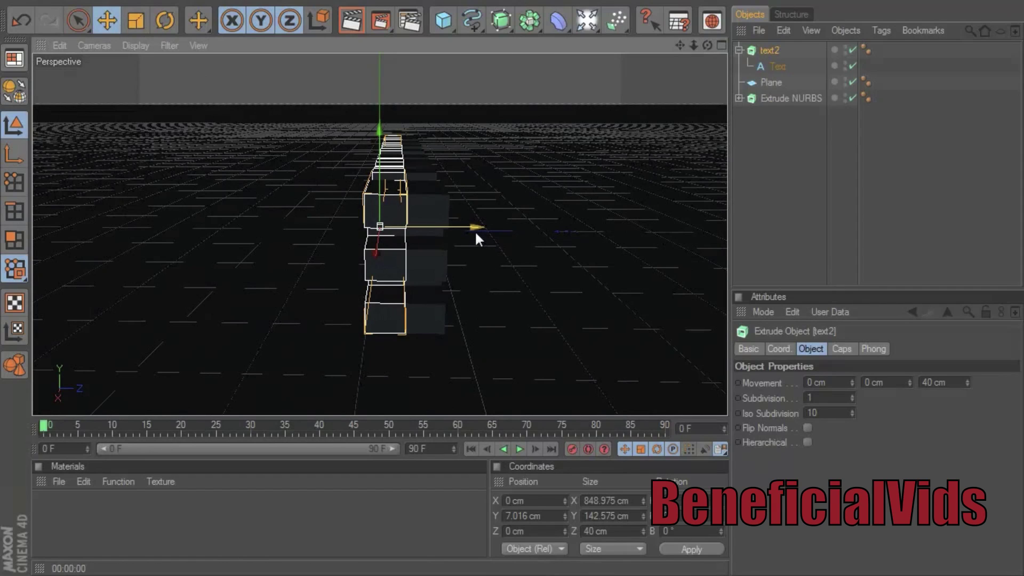
{"action": "left_click_drag", "start_coordinate": [474, 228], "coordinate": [513, 273]}
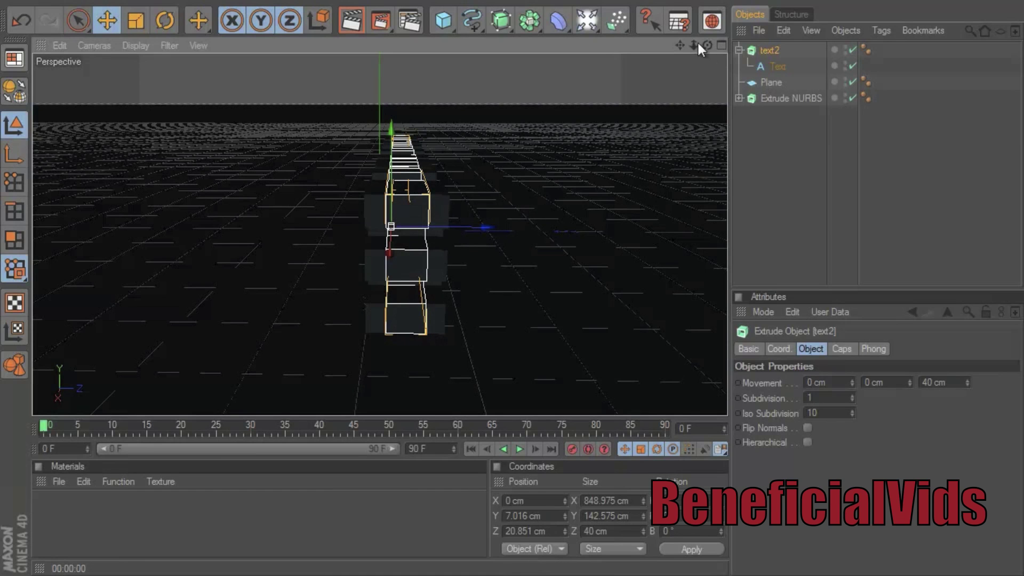
{"action": "left_click_drag", "start_coordinate": [707, 46], "coordinate": [511, 271]}
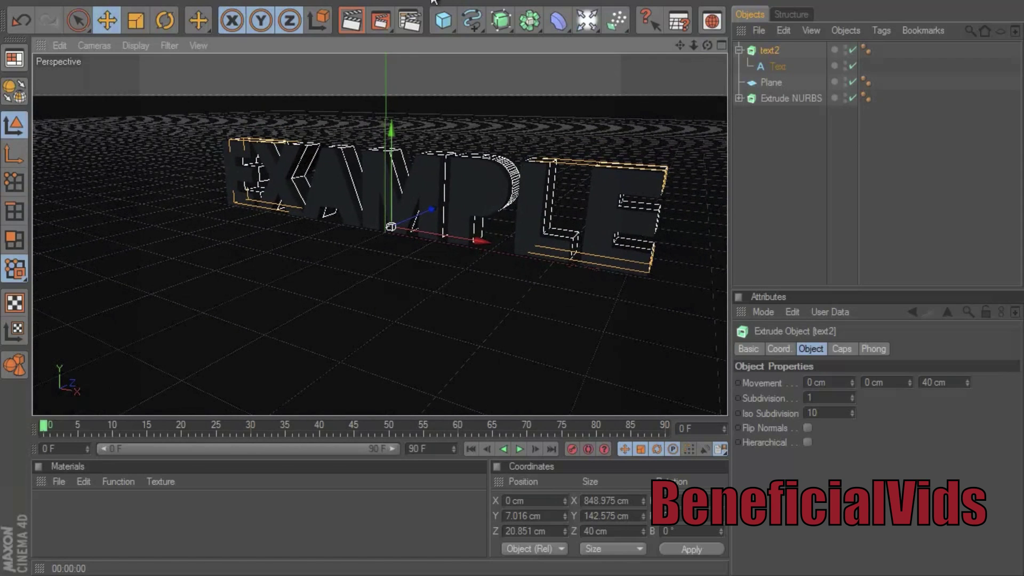
{"action": "left_click", "coordinate": [352, 21]}
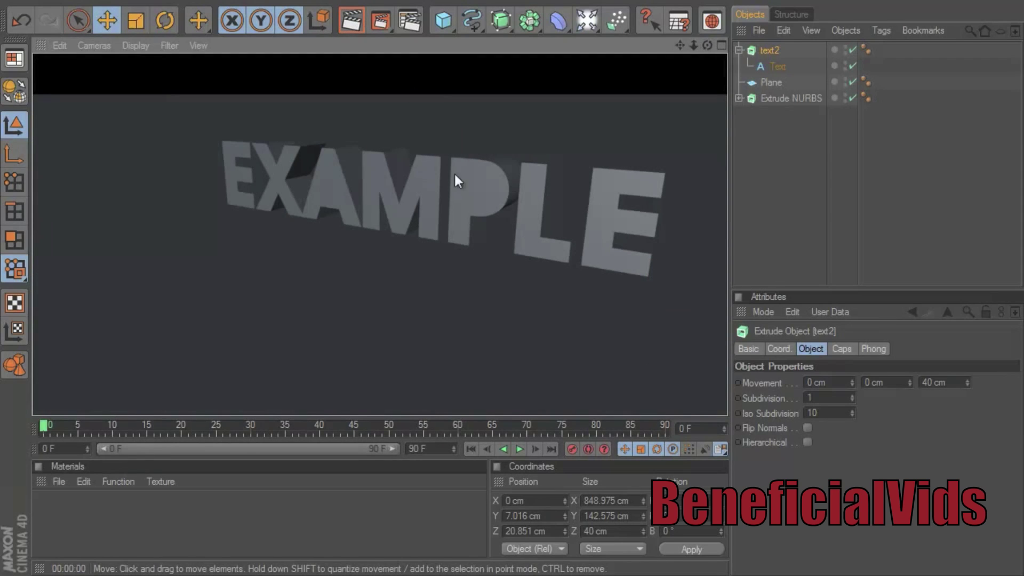
{"action": "left_click", "coordinate": [633, 114]}
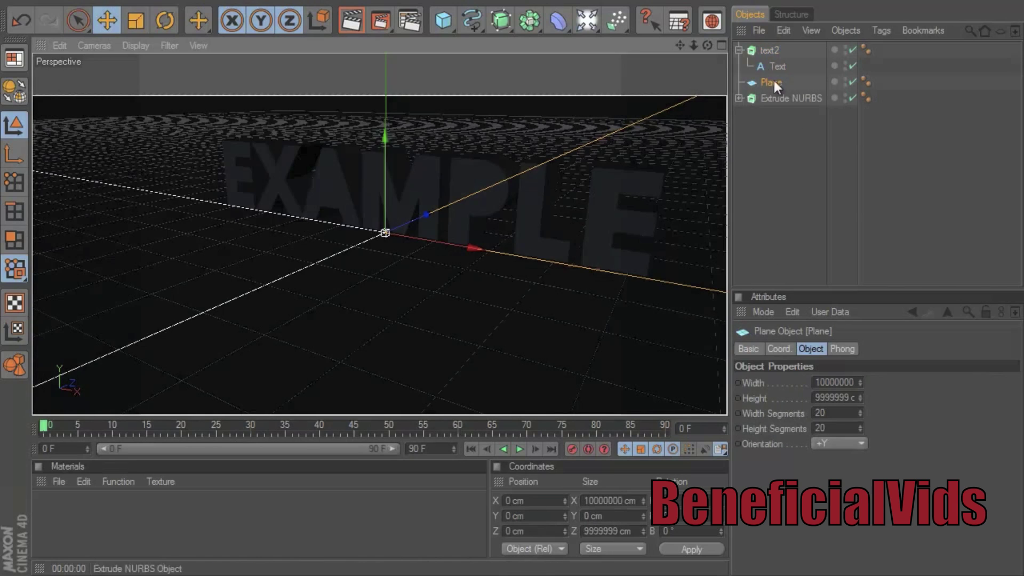
Set Start and End caps of text2 to Fillet Cap with 10 cm radius each
{"action": "left_click", "coordinate": [770, 50]}
{"action": "left_click", "coordinate": [847, 348]}
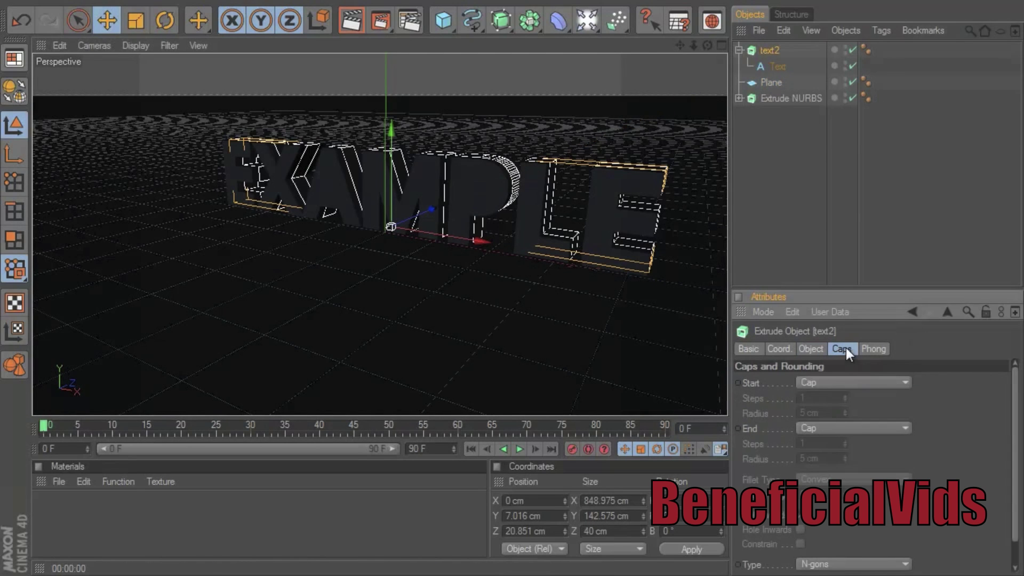
{"action": "left_click", "coordinate": [850, 383]}
{"action": "left_click", "coordinate": [837, 442]}
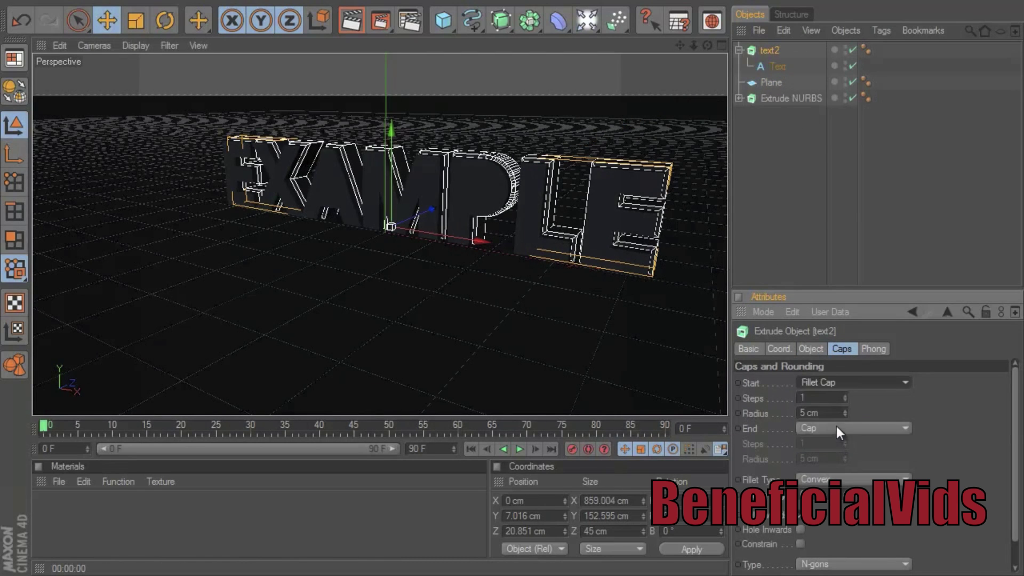
{"action": "left_click", "coordinate": [836, 430]}
{"action": "left_click", "coordinate": [816, 473]}
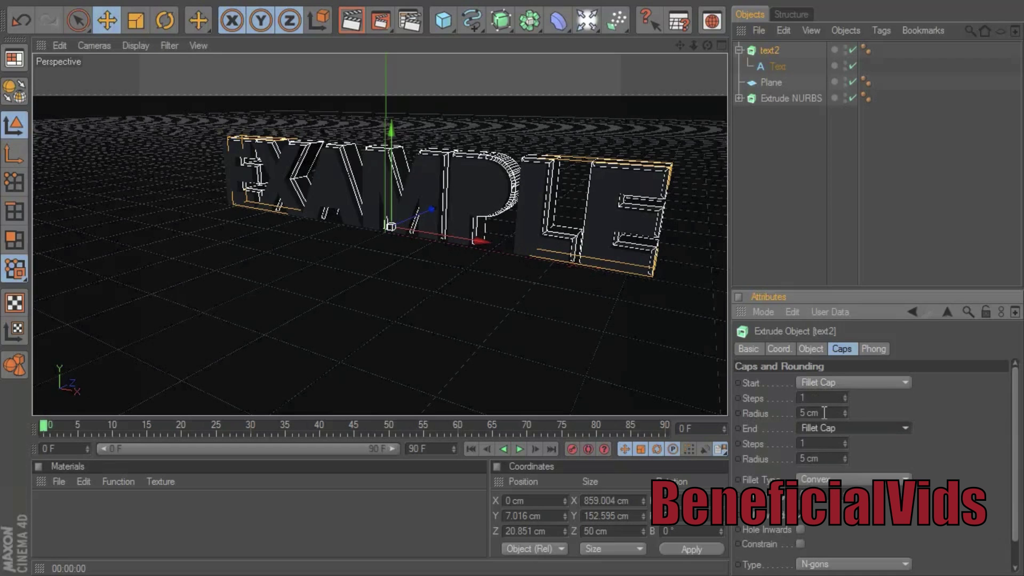
{"action": "left_click", "coordinate": [810, 413]}
{"action": "type", "text": "10"}
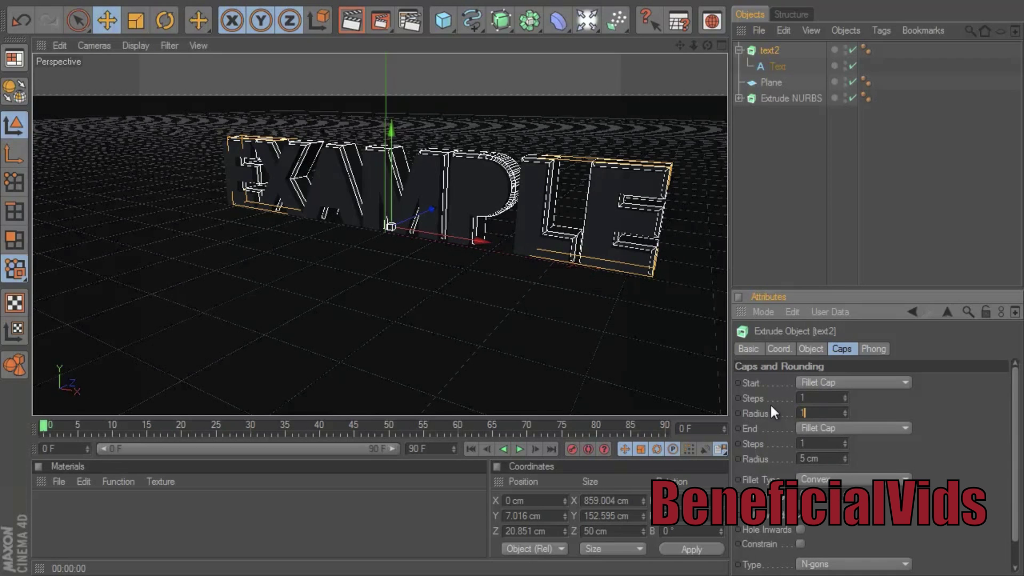
{"action": "key", "text": "Tab"}
{"action": "key", "text": "Tab"}
{"action": "key", "text": "Tab"}
{"action": "type", "text": "10"}
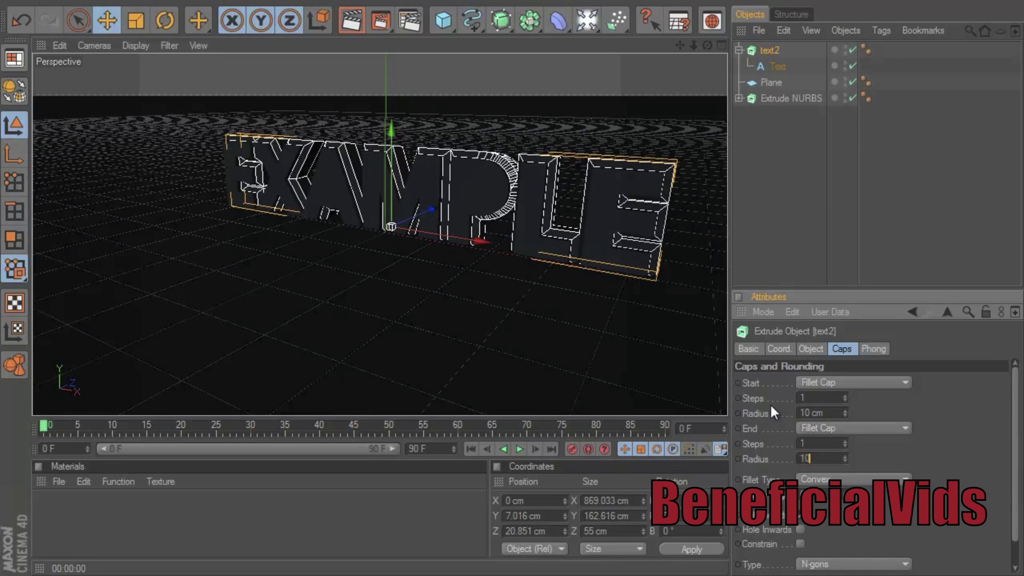
{"action": "key", "text": "Return"}
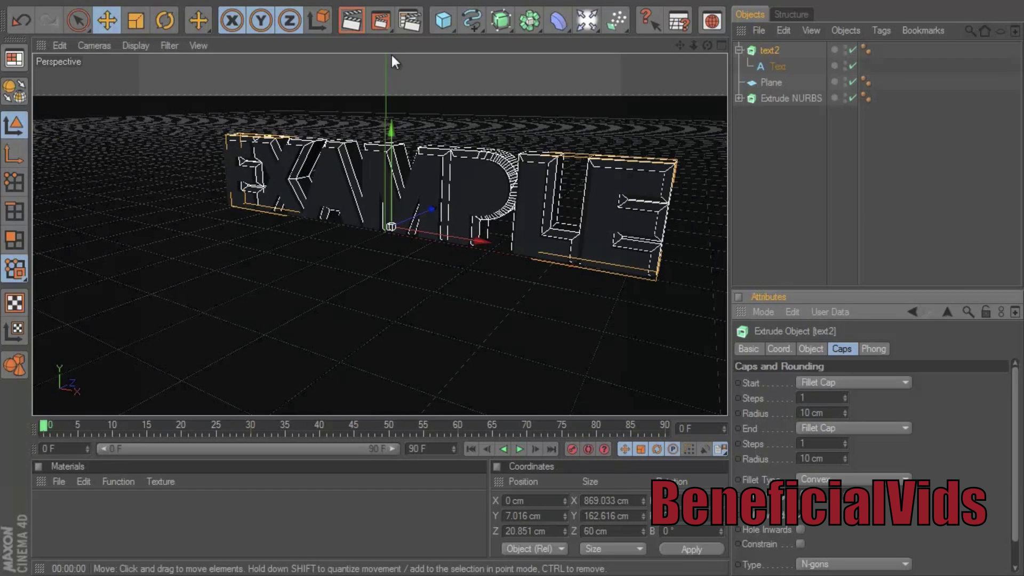
Render previews of the rounded text from two viewing angles, then reselect text2
{"action": "left_click", "coordinate": [357, 24]}
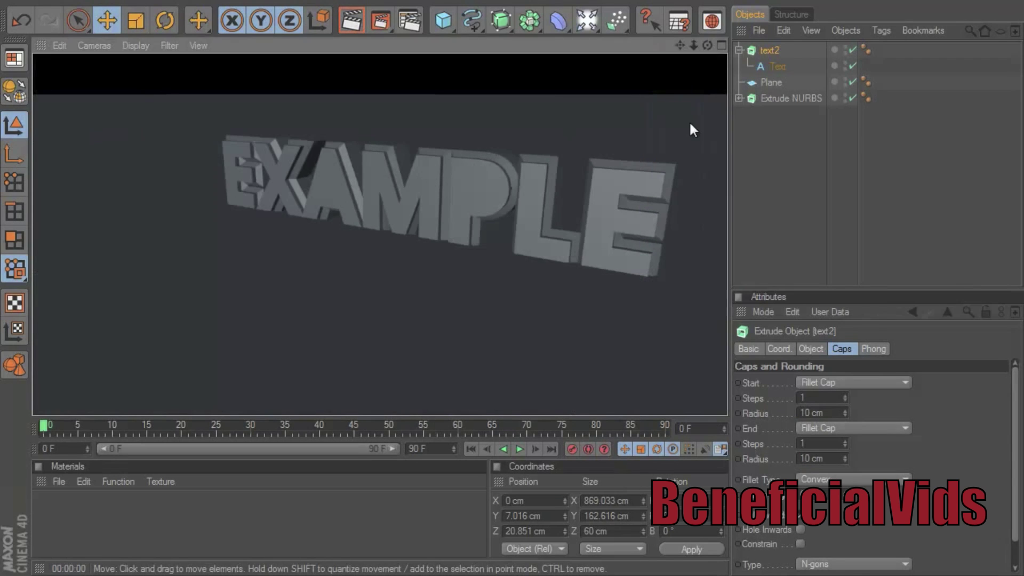
{"action": "left_click", "coordinate": [689, 121]}
{"action": "left_click_drag", "start_coordinate": [708, 47], "coordinate": [511, 271]}
{"action": "left_click", "coordinate": [353, 25]}
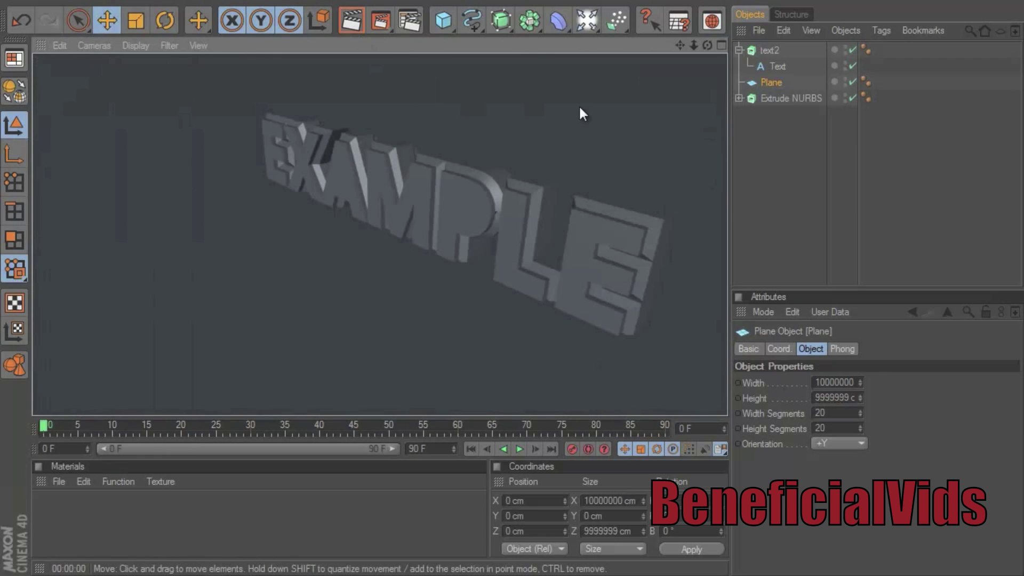
{"action": "left_click", "coordinate": [583, 114]}
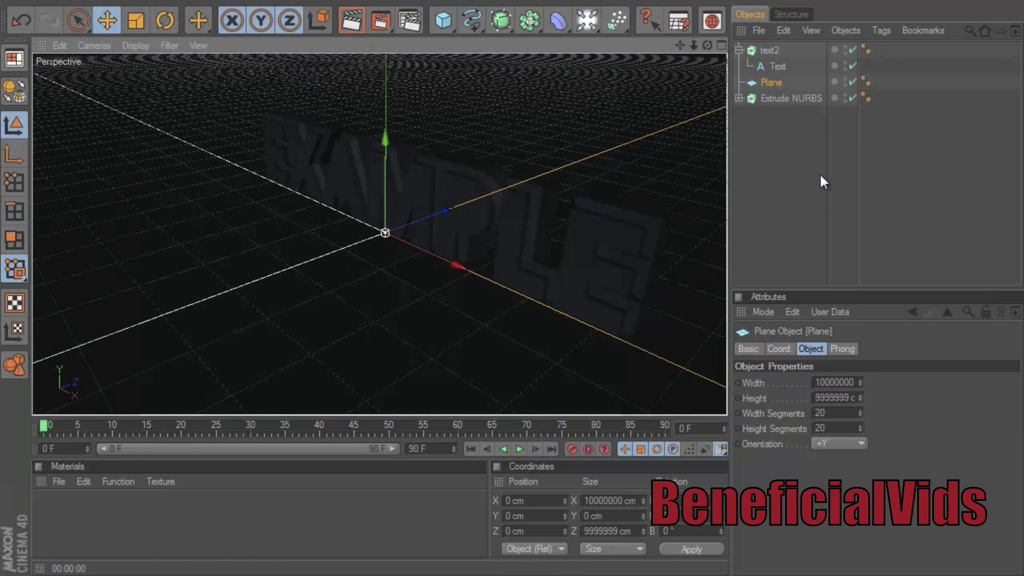
{"action": "left_click", "coordinate": [769, 50]}
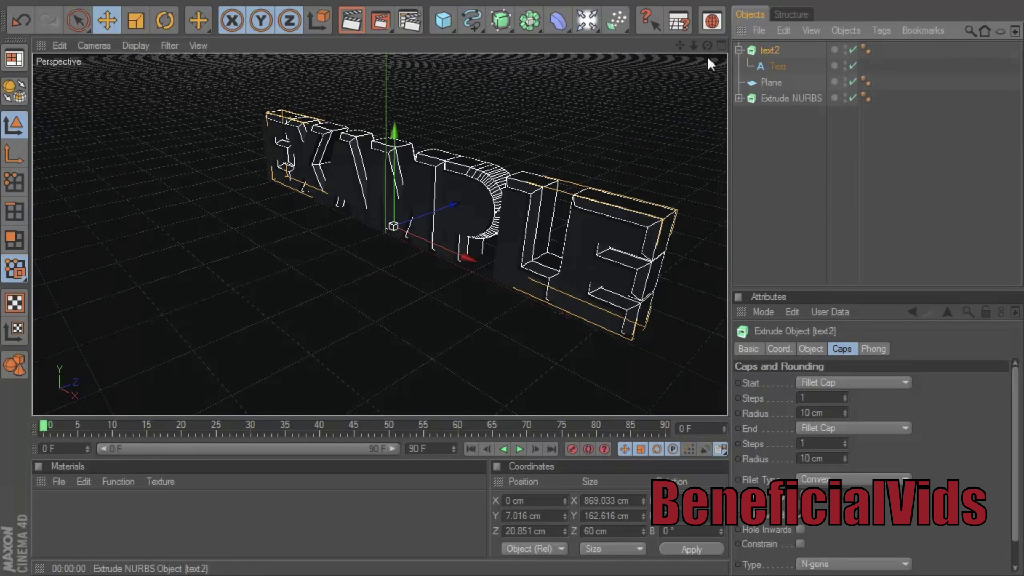
Create material Mat coloured RGB 57/55/55 and drag it onto the Extrude NURBS text
{"action": "double_click", "coordinate": [145, 519]}
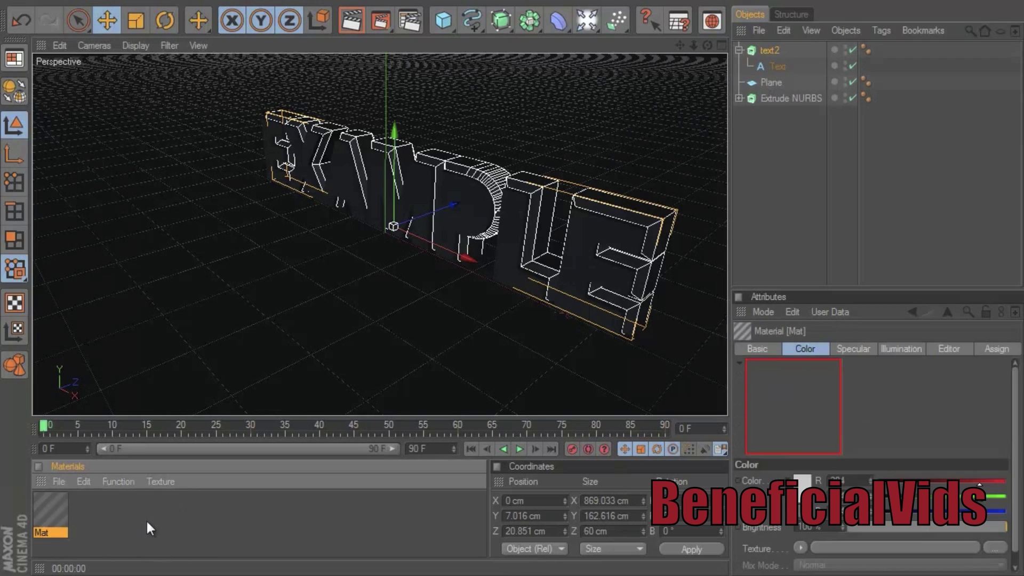
{"action": "double_click", "coordinate": [53, 508]}
{"action": "left_click", "coordinate": [421, 143]}
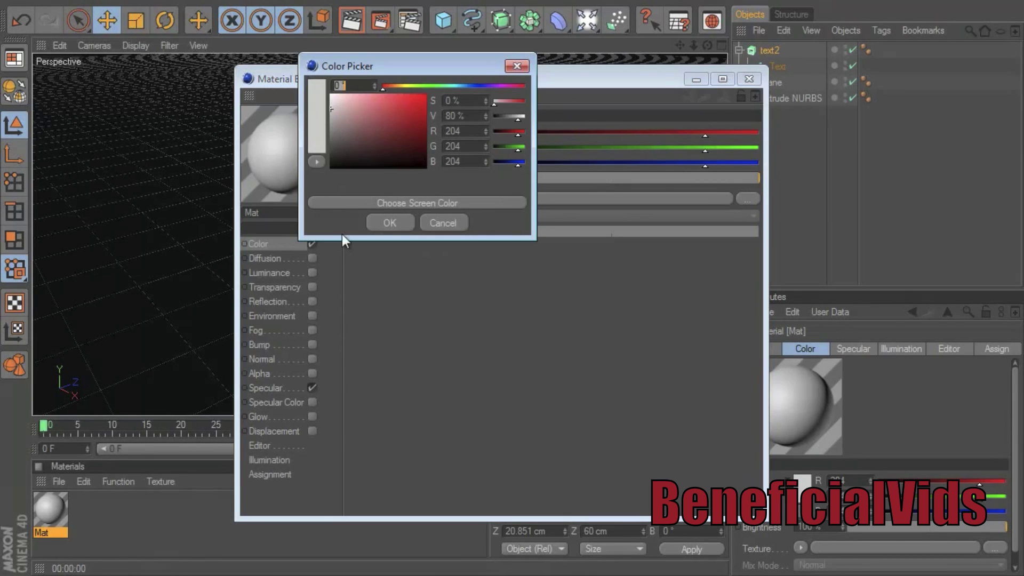
{"action": "mouse_move", "coordinate": [341, 151]}
{"action": "left_mouse_down"}
{"action": "mouse_move", "coordinate": [335, 162]}
{"action": "mouse_move", "coordinate": [331, 149]}
{"action": "left_mouse_up"}
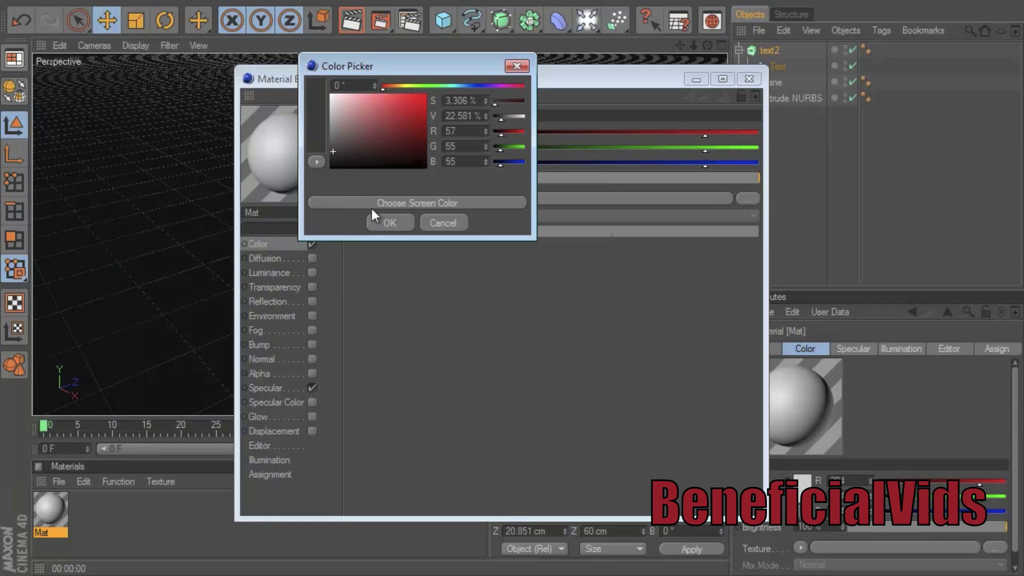
{"action": "left_click", "coordinate": [380, 222]}
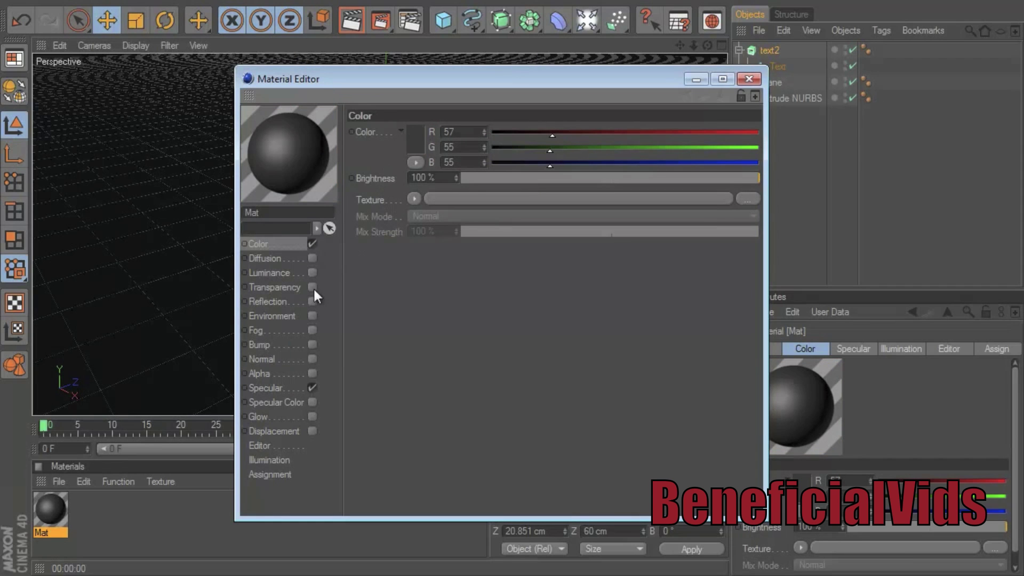
{"action": "left_click", "coordinate": [749, 80]}
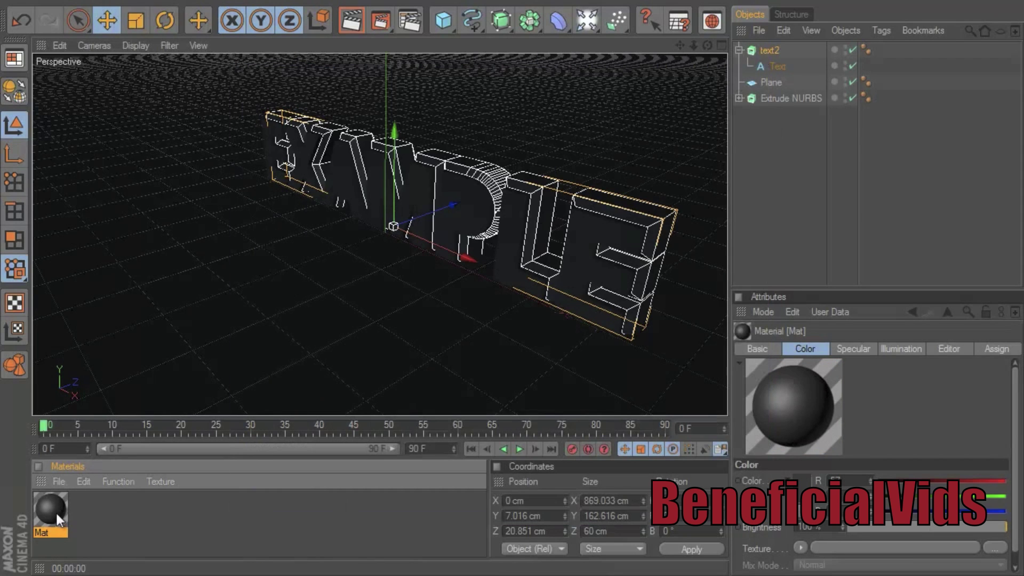
{"action": "left_click_drag", "start_coordinate": [466, 204], "coordinate": [467, 206]}
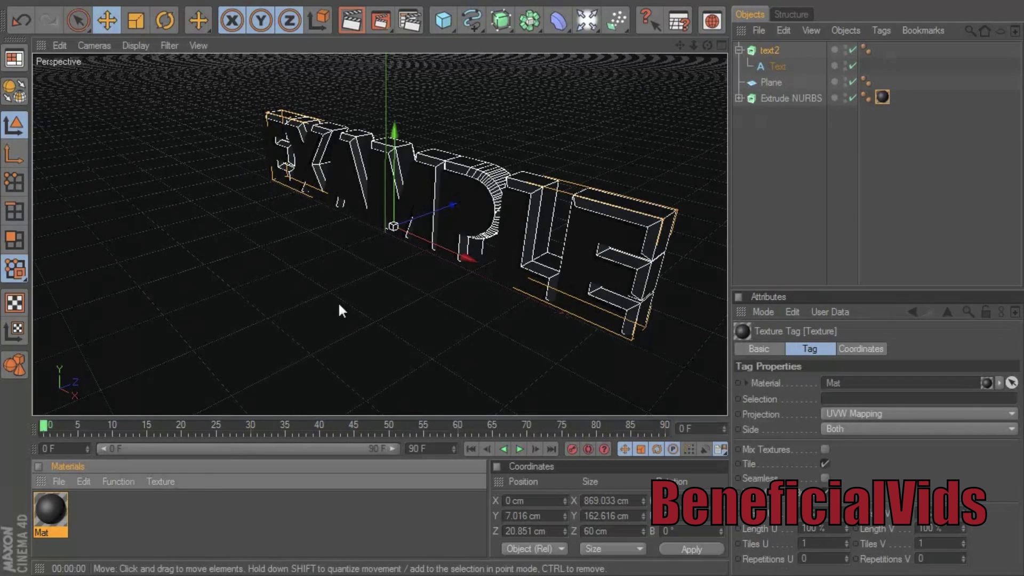
Create a Nukei shader material, apply it to the EXAMPLE text, and preview the render
{"action": "left_click", "coordinate": [63, 483]}
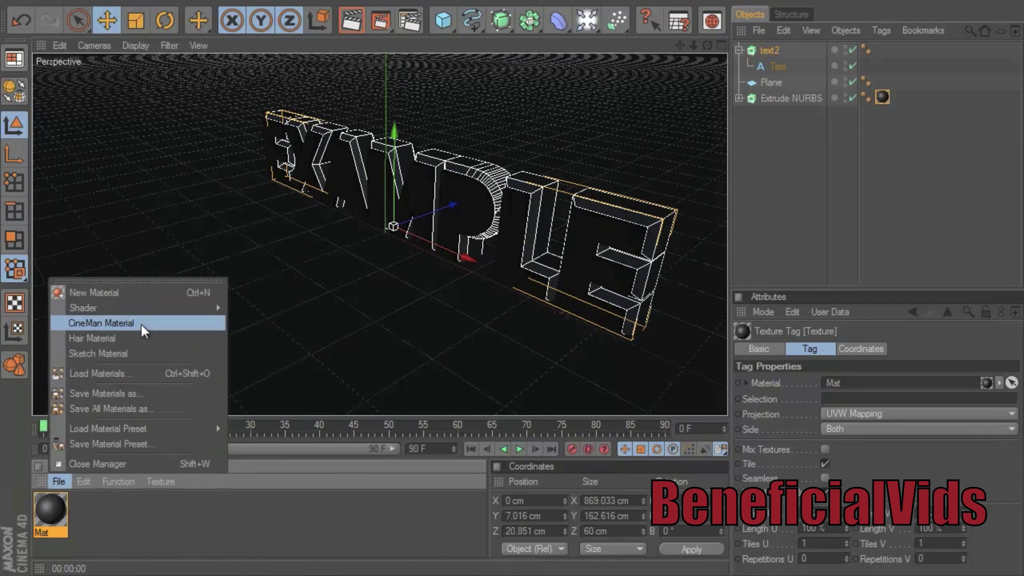
{"action": "mouse_move", "coordinate": [141, 309]}
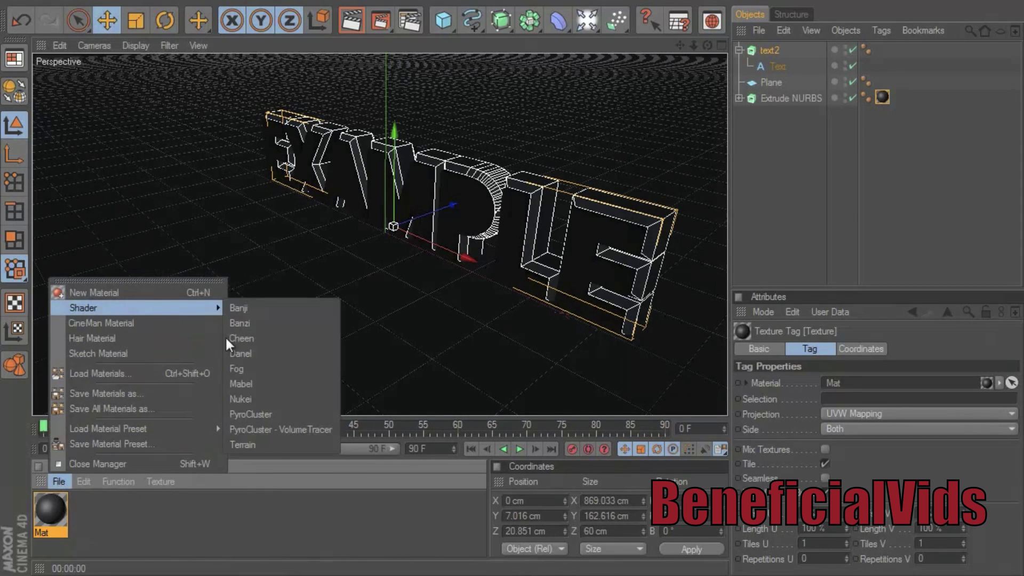
{"action": "left_click", "coordinate": [258, 399]}
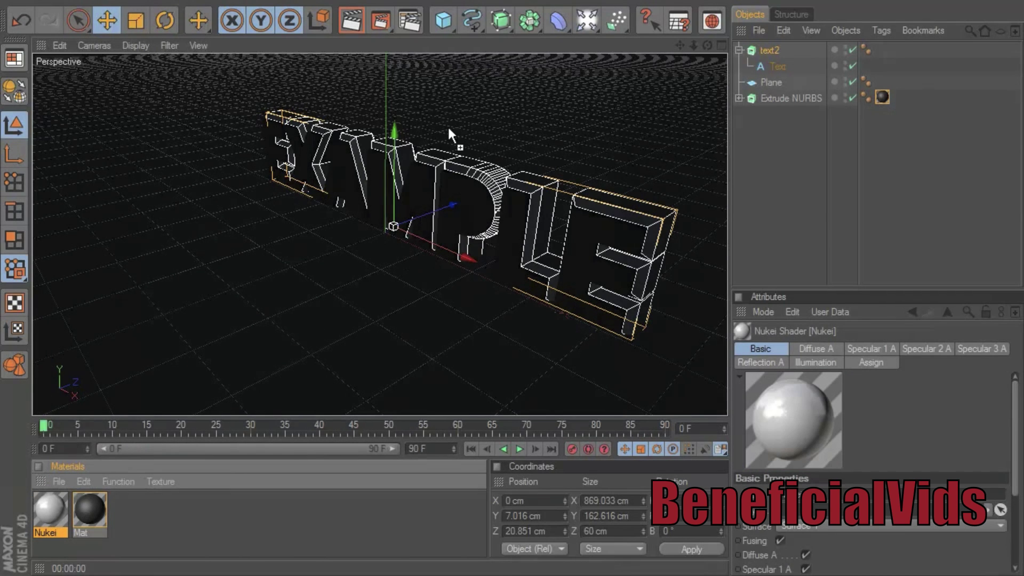
{"action": "left_click_drag", "start_coordinate": [404, 152], "coordinate": [405, 152]}
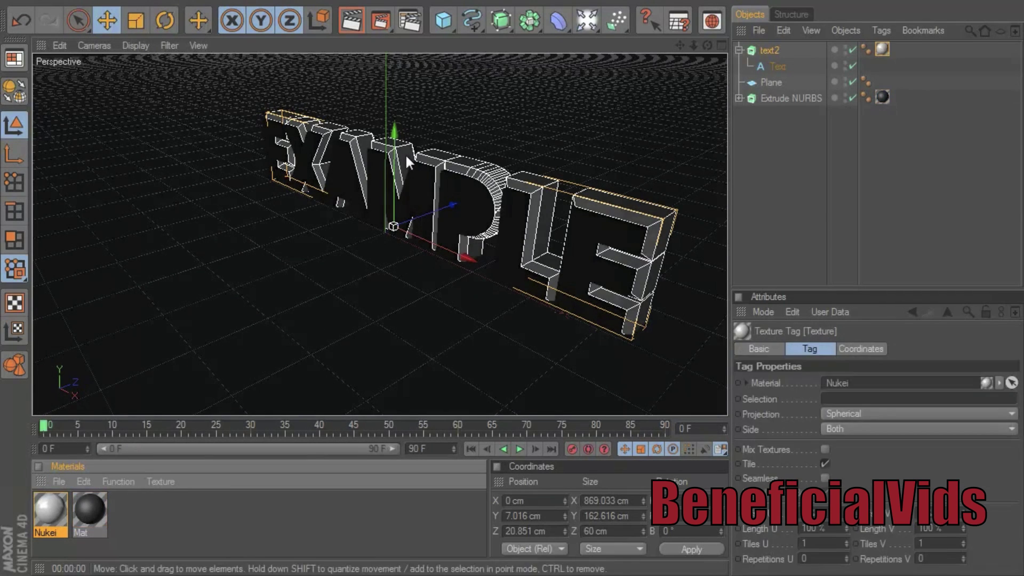
{"action": "left_click", "coordinate": [353, 20]}
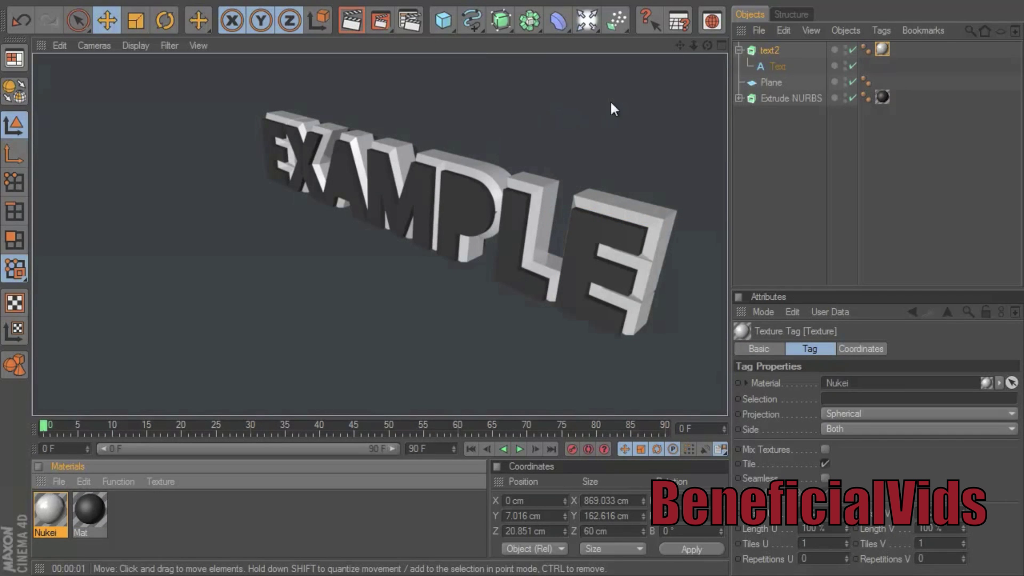
{"action": "left_click", "coordinate": [649, 121]}
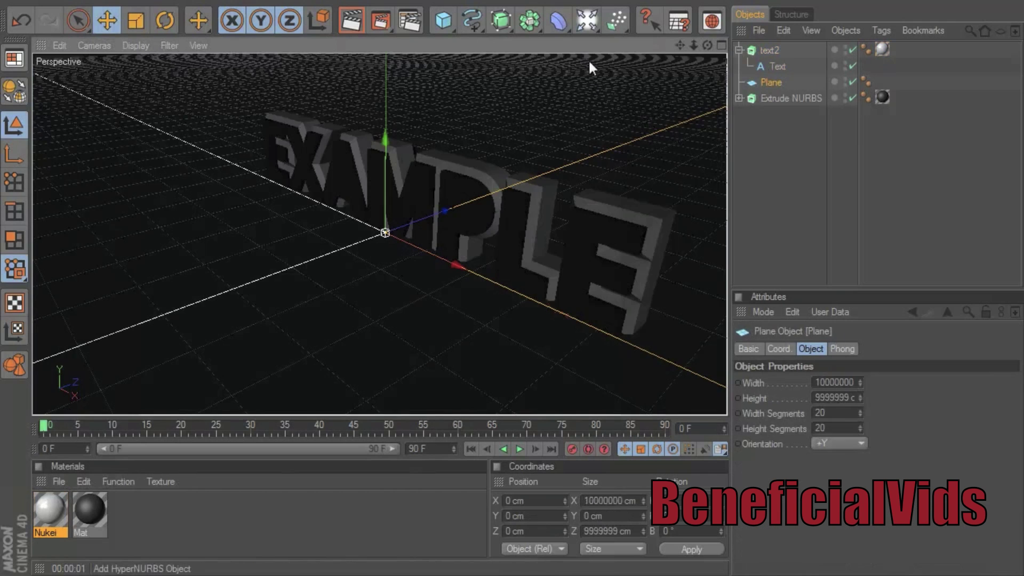
Add a light and move it up and in front of the EXAMPLE text, then preview the lighting
{"action": "left_click_drag", "start_coordinate": [587, 21], "coordinate": [608, 33]}
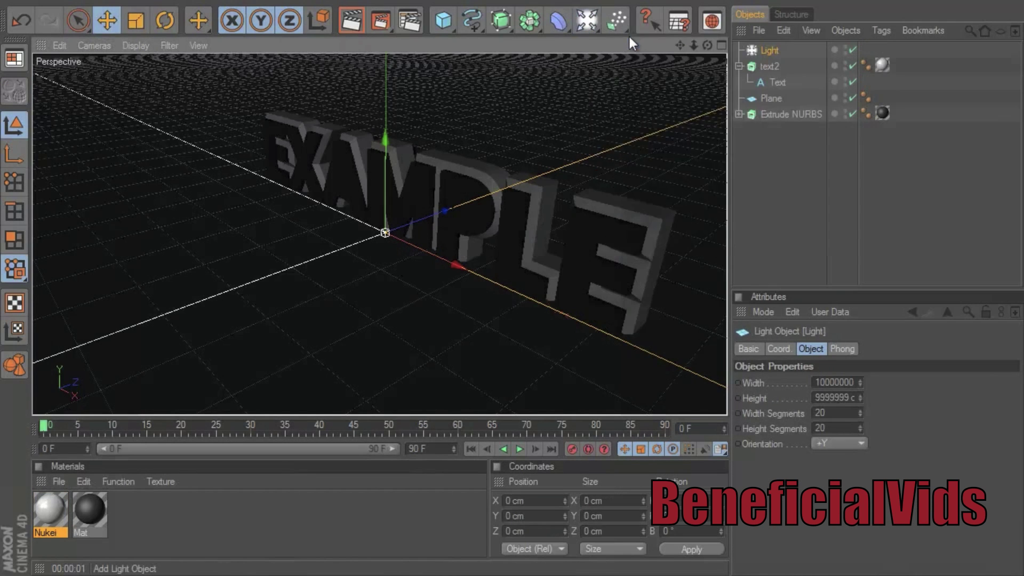
{"action": "left_click_drag", "start_coordinate": [384, 145], "coordinate": [510, 274]}
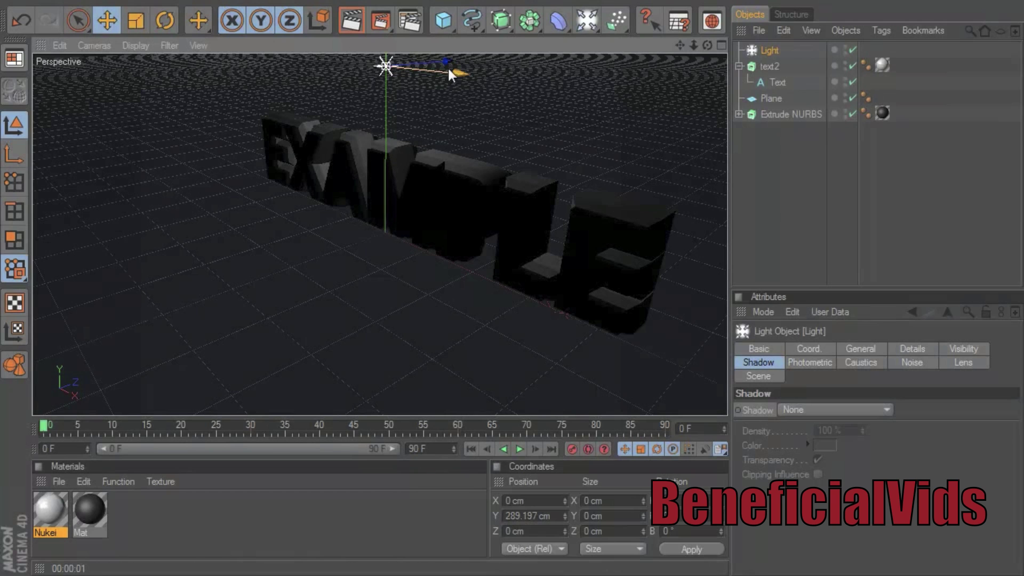
{"action": "left_click_drag", "start_coordinate": [448, 63], "coordinate": [510, 270]}
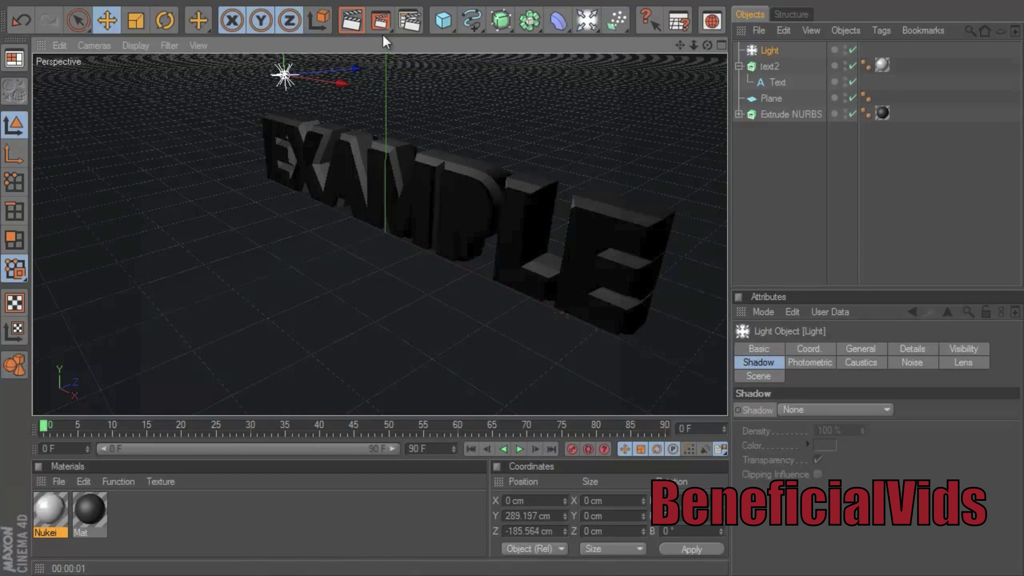
{"action": "left_click", "coordinate": [358, 23]}
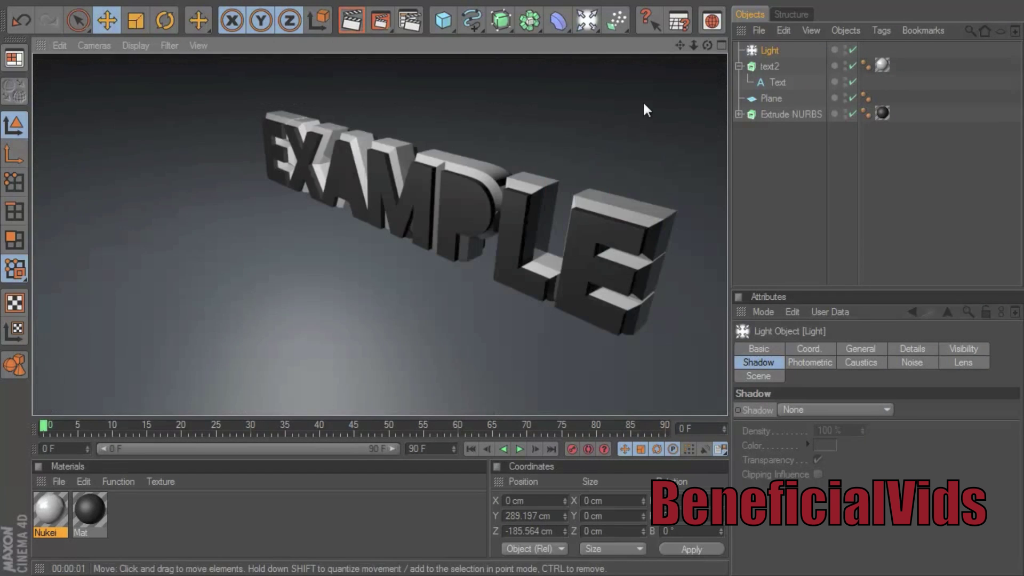
{"action": "left_click", "coordinate": [644, 97]}
Set the light's shadow to Shadow Maps (Soft) and render to see the shadows
{"action": "left_click", "coordinate": [775, 52]}
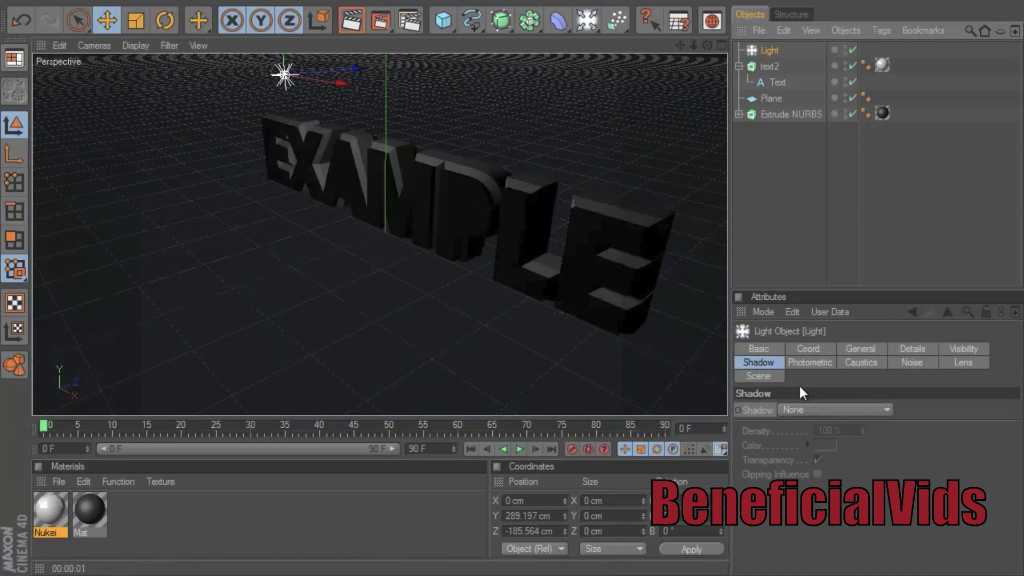
{"action": "left_click", "coordinate": [802, 408]}
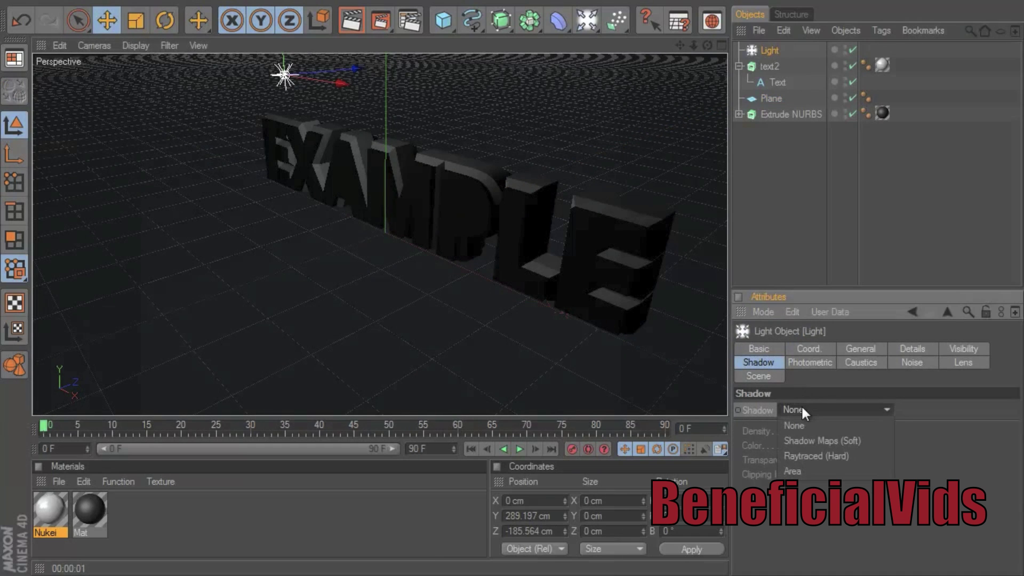
{"action": "left_click", "coordinate": [798, 440]}
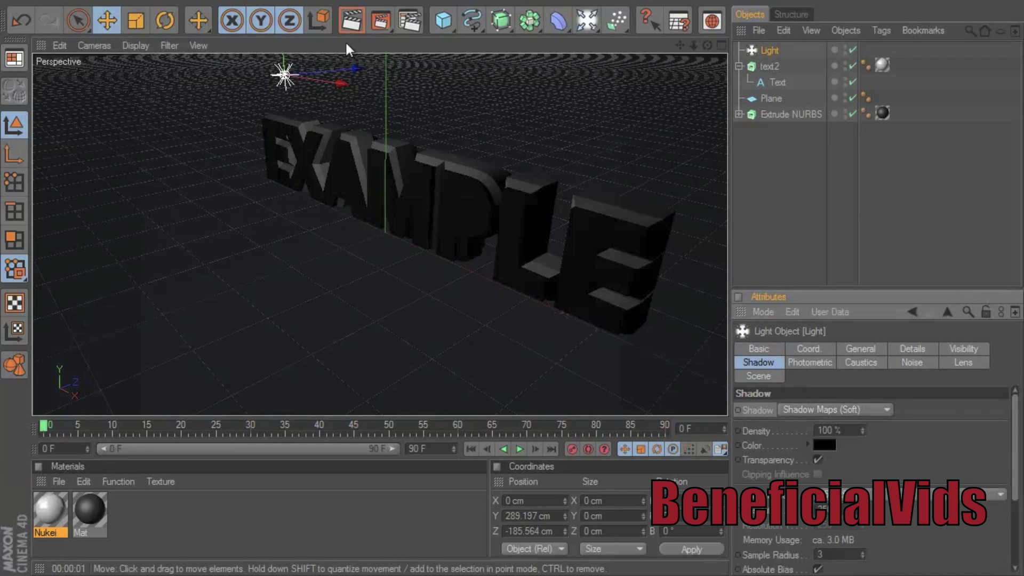
{"action": "left_click", "coordinate": [354, 22]}
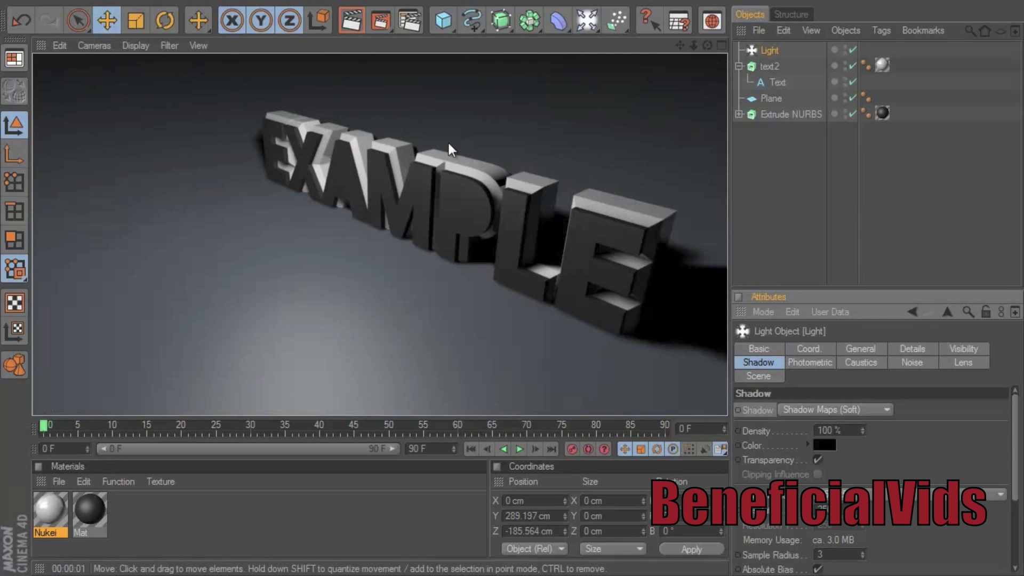
Create a new material, Mat.1, and give it a bright green colour
{"action": "left_click", "coordinate": [498, 124]}
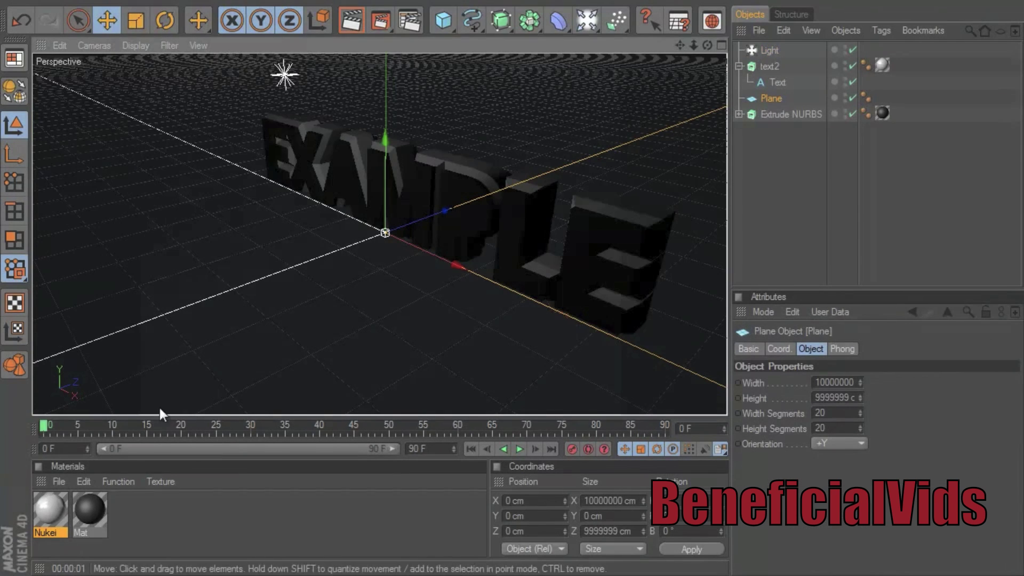
{"action": "double_click", "coordinate": [126, 510]}
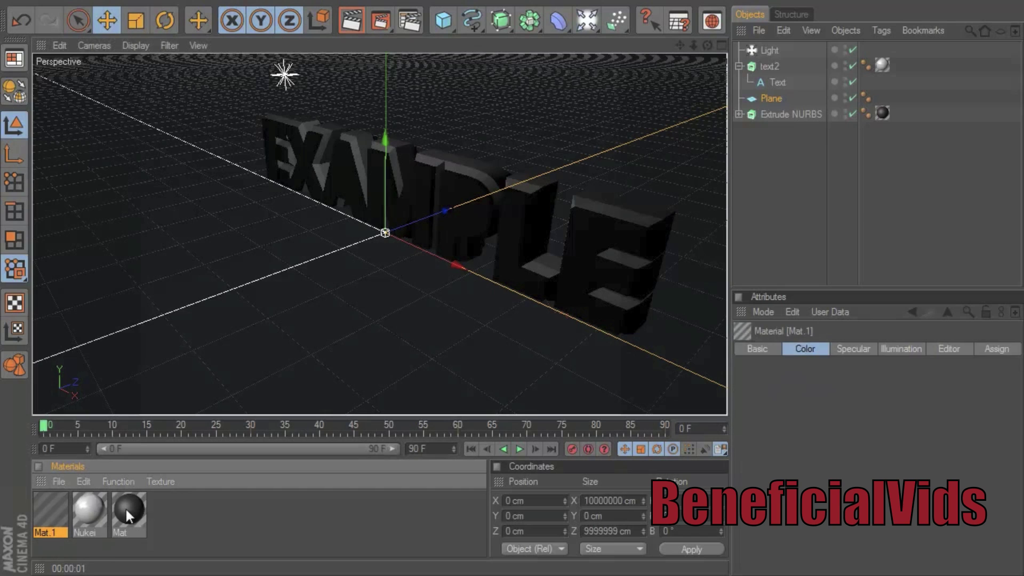
{"action": "double_click", "coordinate": [58, 514]}
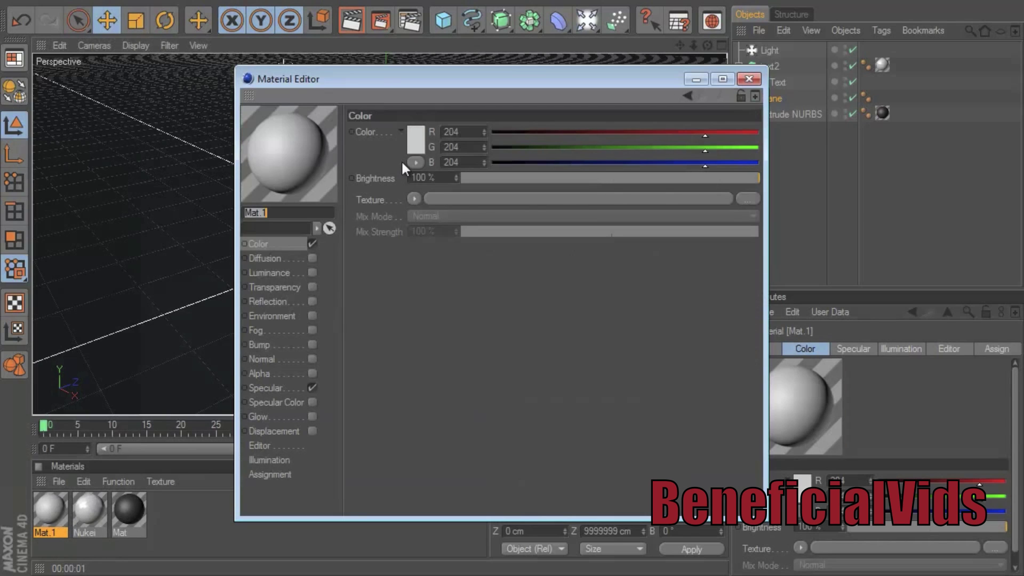
{"action": "left_click", "coordinate": [422, 133]}
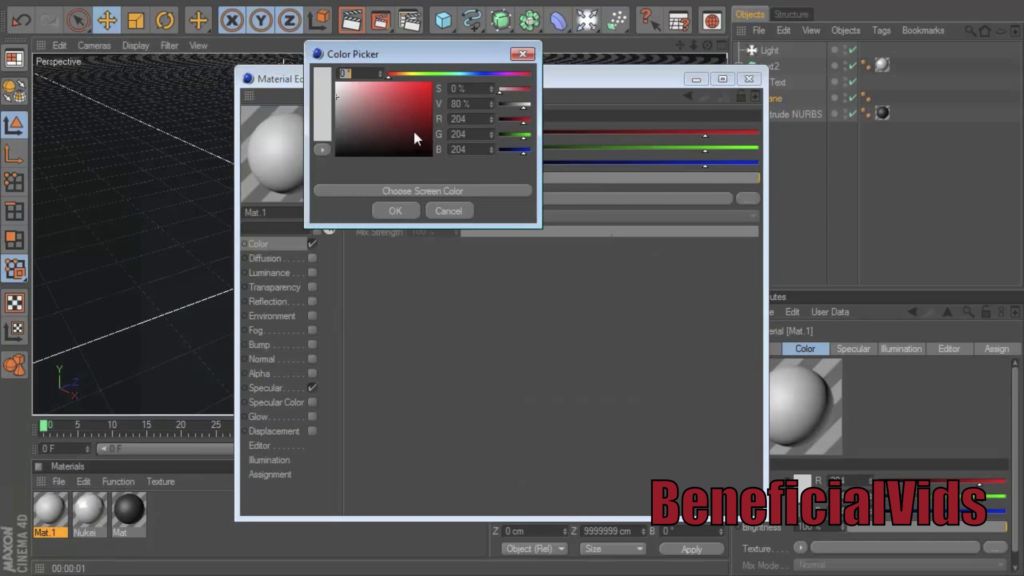
{"action": "left_click", "coordinate": [425, 74]}
{"action": "left_click_drag", "start_coordinate": [423, 98], "coordinate": [425, 107]}
{"action": "left_click", "coordinate": [393, 213]}
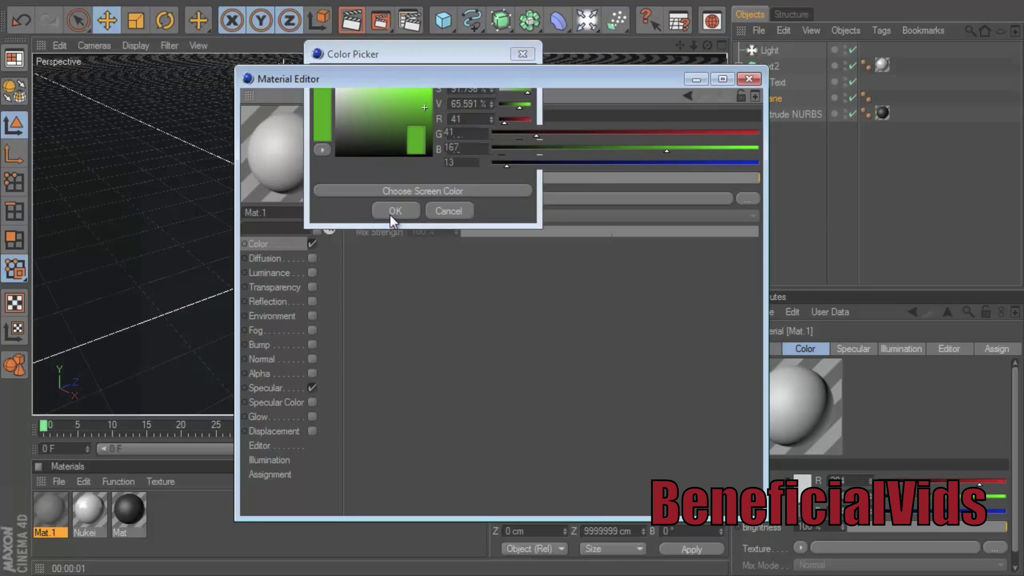
Enable reflection on Mat.1 with a dark green reflection colour
{"action": "left_click", "coordinate": [311, 301]}
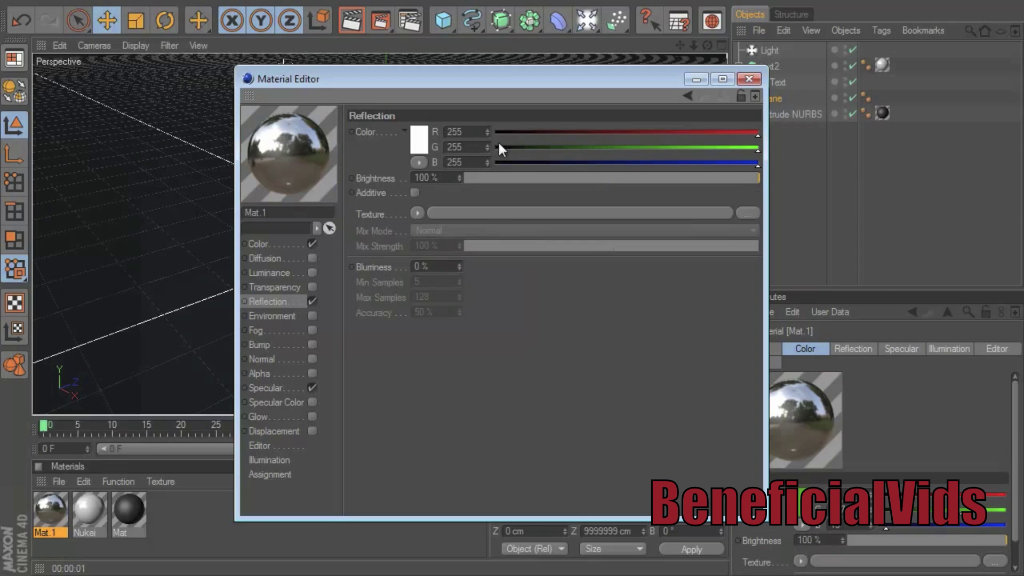
{"action": "left_click", "coordinate": [420, 143]}
{"action": "left_click", "coordinate": [428, 81]}
{"action": "left_click_drag", "start_coordinate": [424, 96], "coordinate": [420, 125]}
{"action": "left_click", "coordinate": [414, 219]}
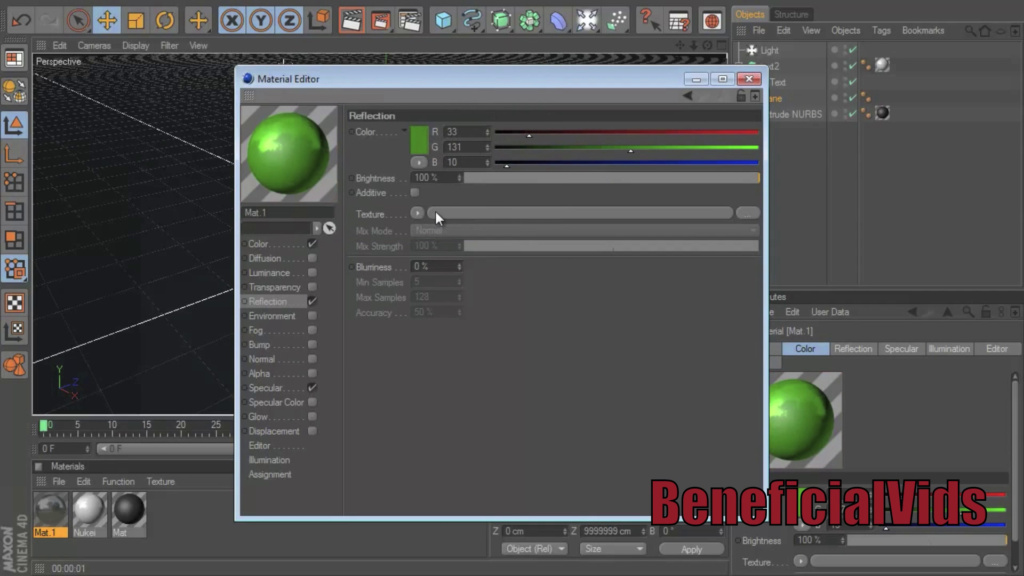
{"action": "left_click", "coordinate": [749, 79]}
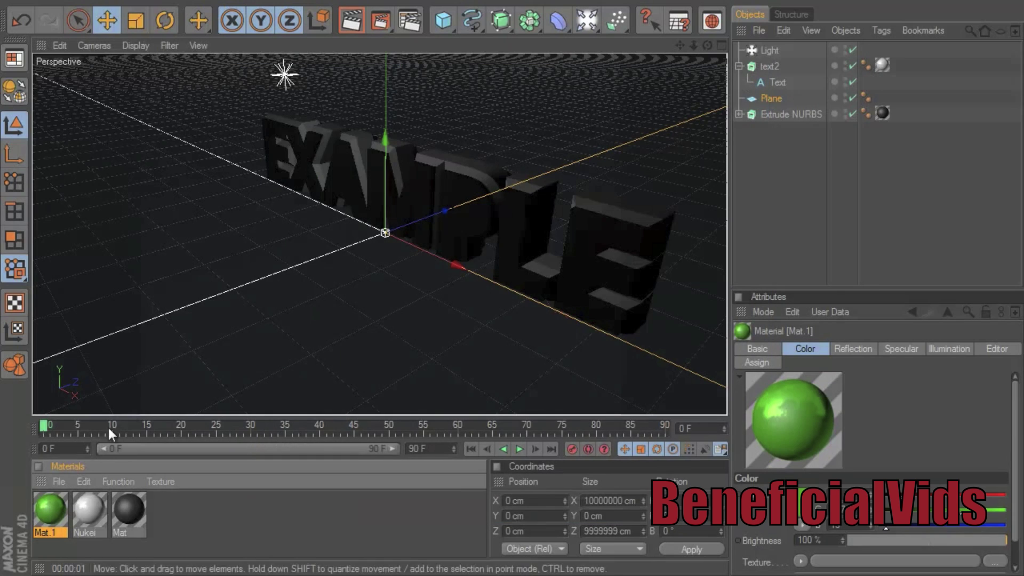
Apply the green material to the EXAMPLE text and render the view to check it
{"action": "left_click_drag", "start_coordinate": [358, 150], "coordinate": [359, 151]}
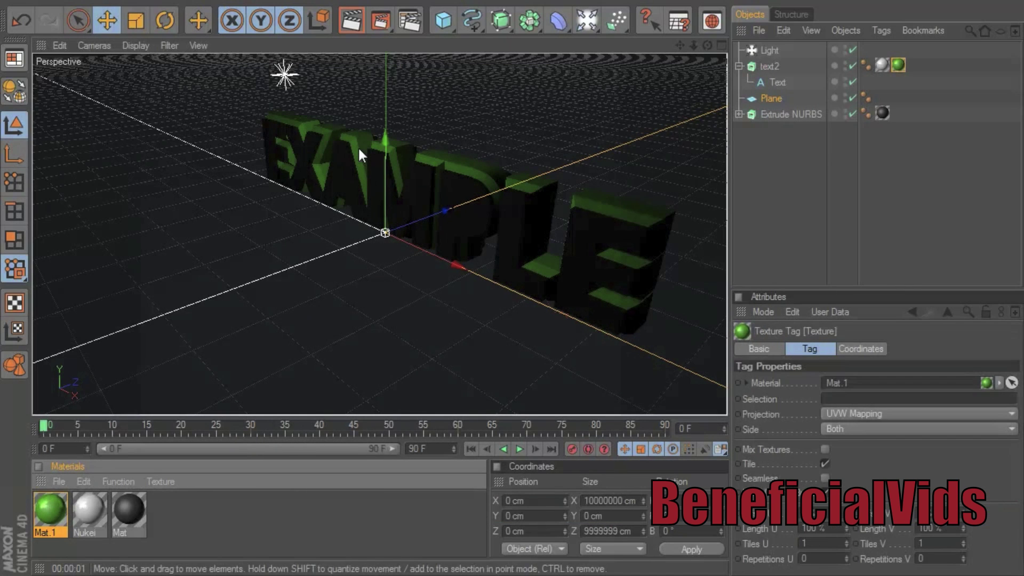
{"action": "left_click", "coordinate": [353, 18]}
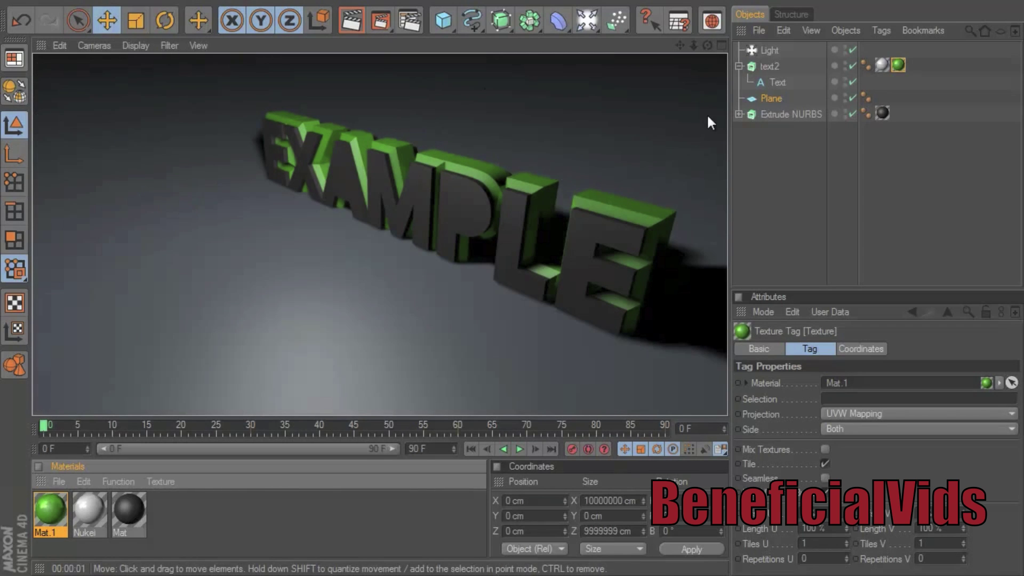
{"action": "left_click", "coordinate": [778, 98]}
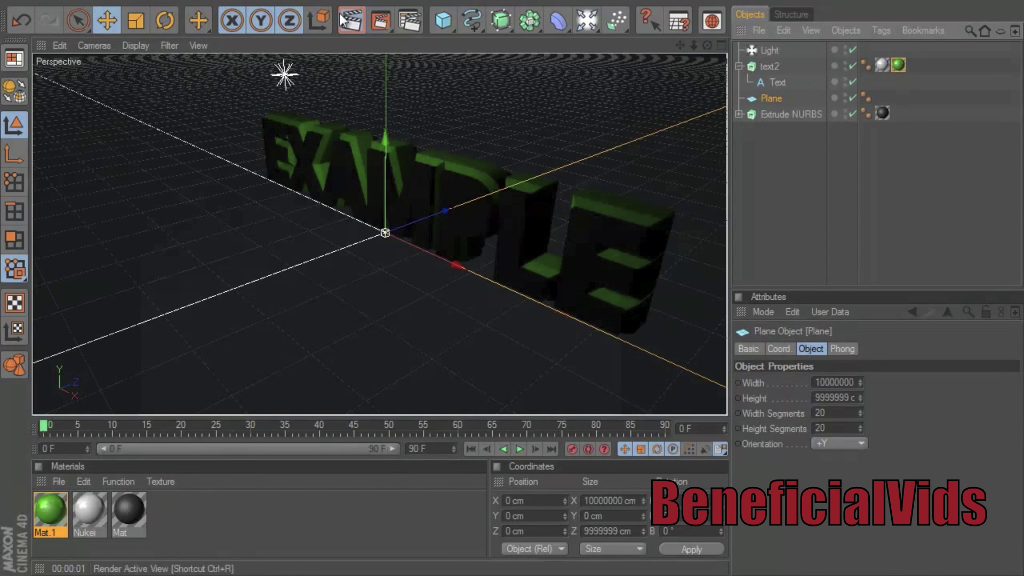
{"action": "left_click", "coordinate": [341, 19]}
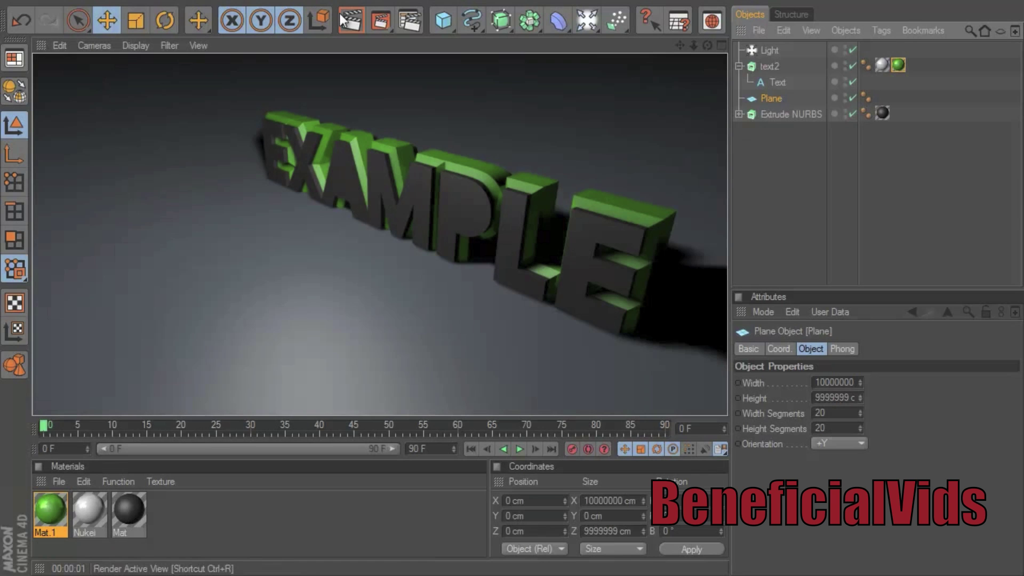
{"action": "left_click_drag", "start_coordinate": [380, 21], "coordinate": [396, 153]}
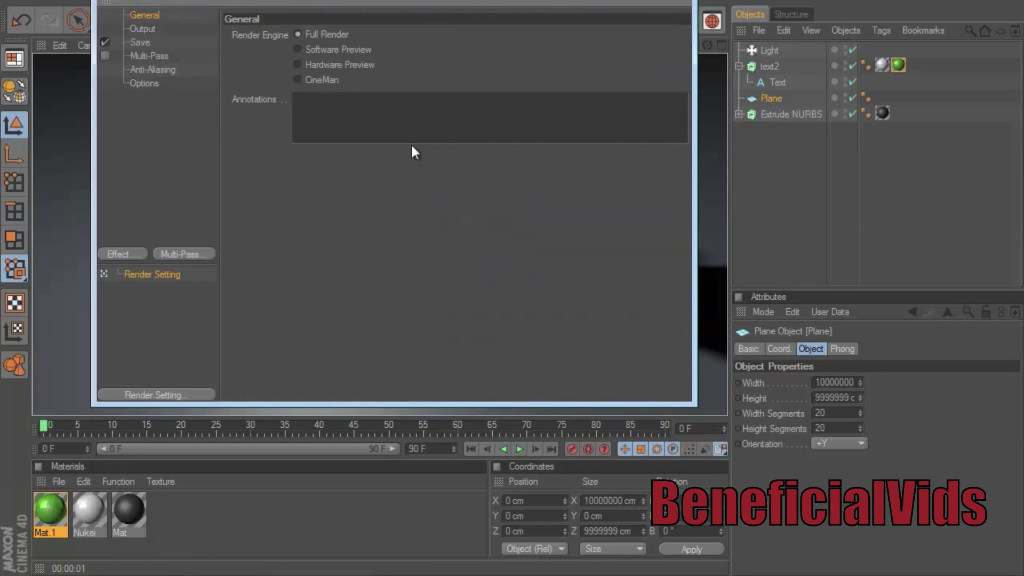
Set the render output size to 1280 x 720
{"action": "left_click", "coordinate": [162, 31]}
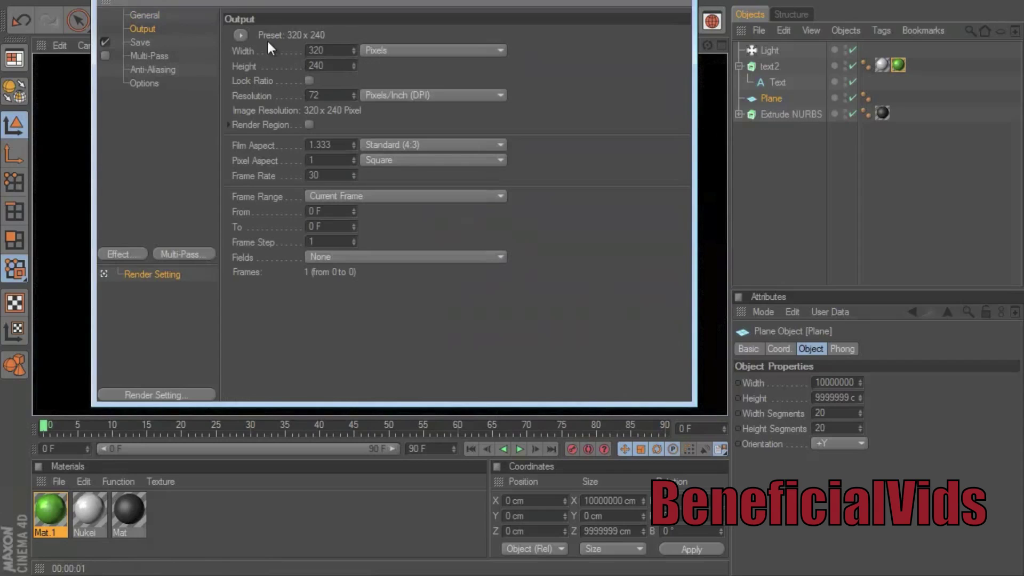
{"action": "left_click_drag", "start_coordinate": [324, 50], "coordinate": [301, 52]}
{"action": "type", "text": "1280"}
{"action": "key", "text": "Return"}
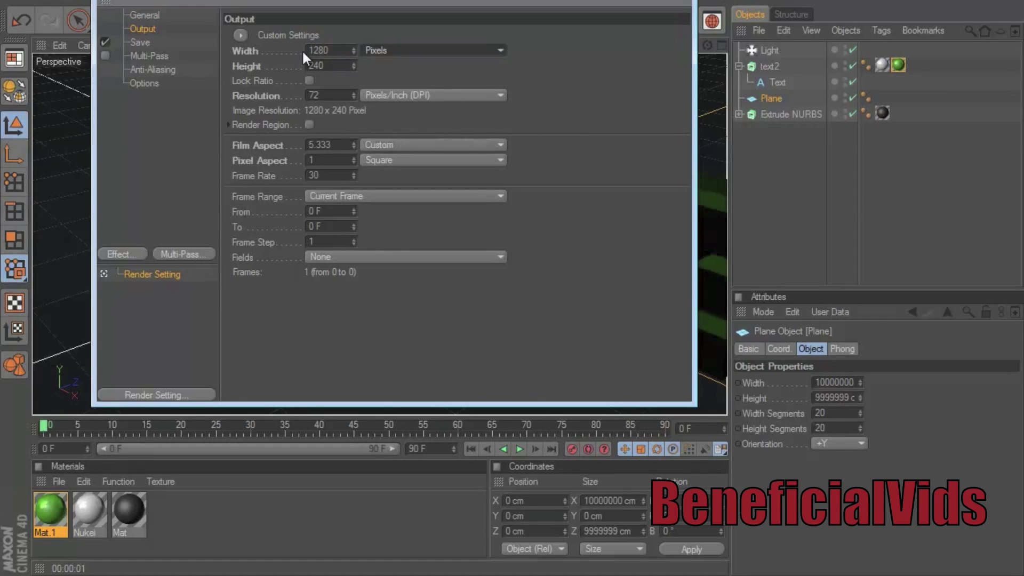
{"action": "double_click", "coordinate": [325, 66]}
{"action": "type", "text": "720"}
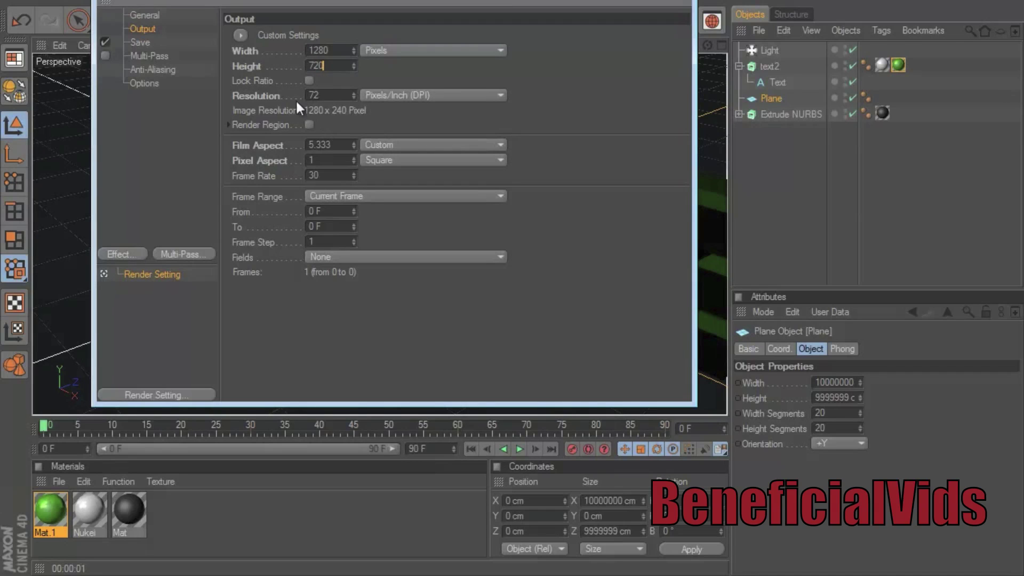
{"action": "key", "text": "Return"}
Save renders as PNG named 'Example Wallpaper' in the Desktop folder
{"action": "left_click", "coordinate": [137, 41]}
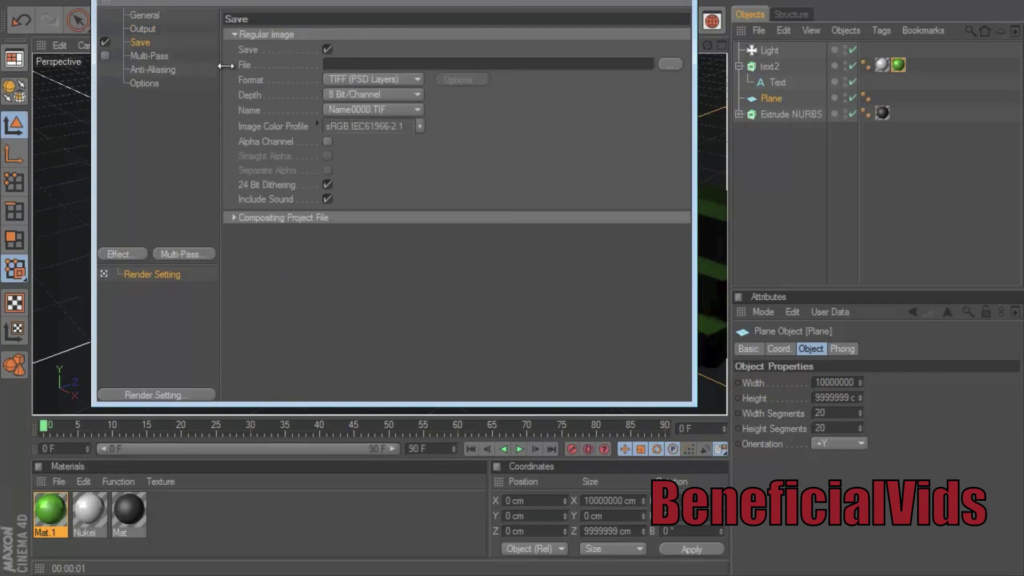
{"action": "left_click", "coordinate": [359, 79]}
{"action": "left_click", "coordinate": [350, 215]}
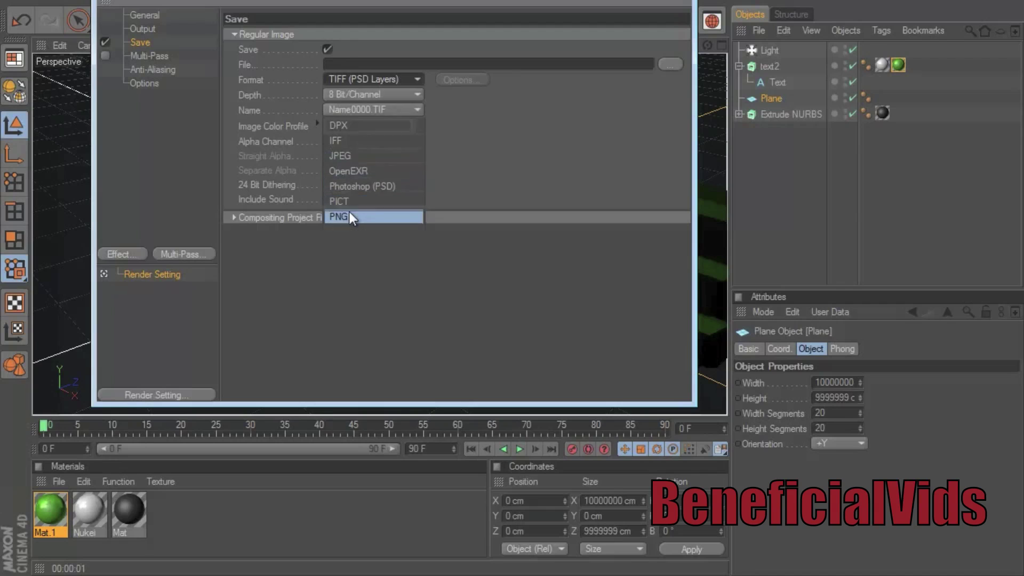
{"action": "left_click", "coordinate": [675, 63]}
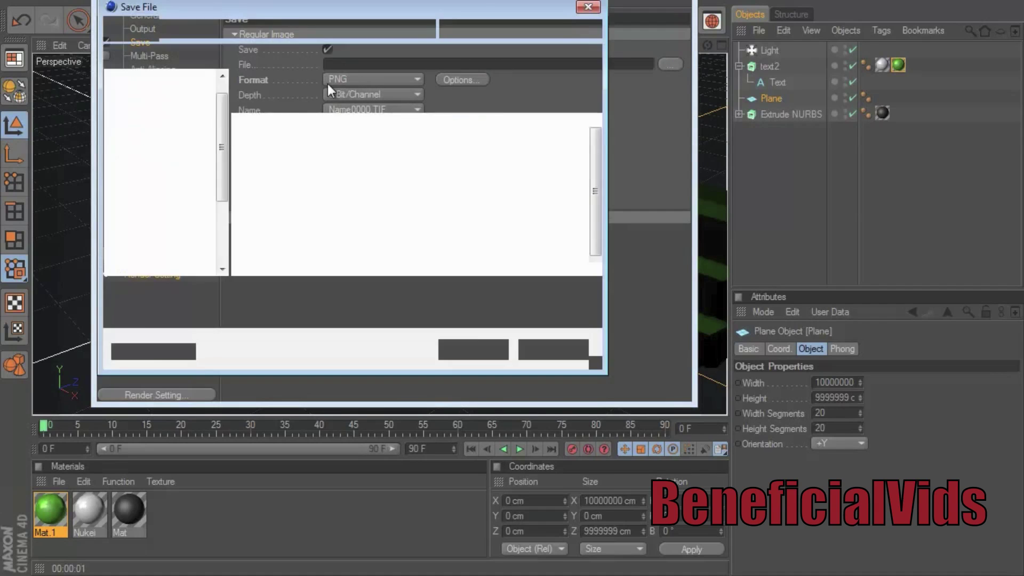
{"action": "left_click", "coordinate": [176, 140]}
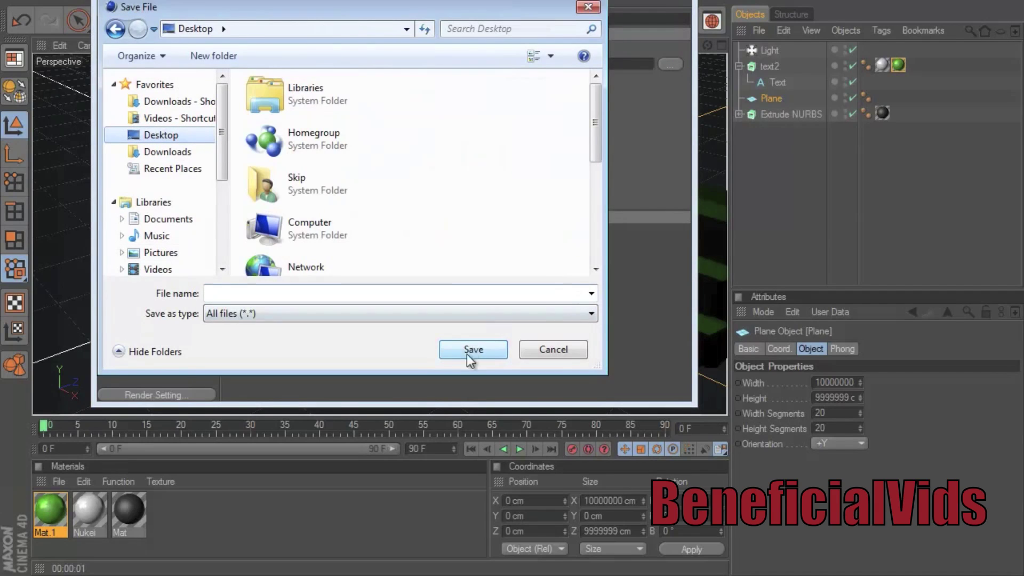
{"action": "type", "text": "Ex"}
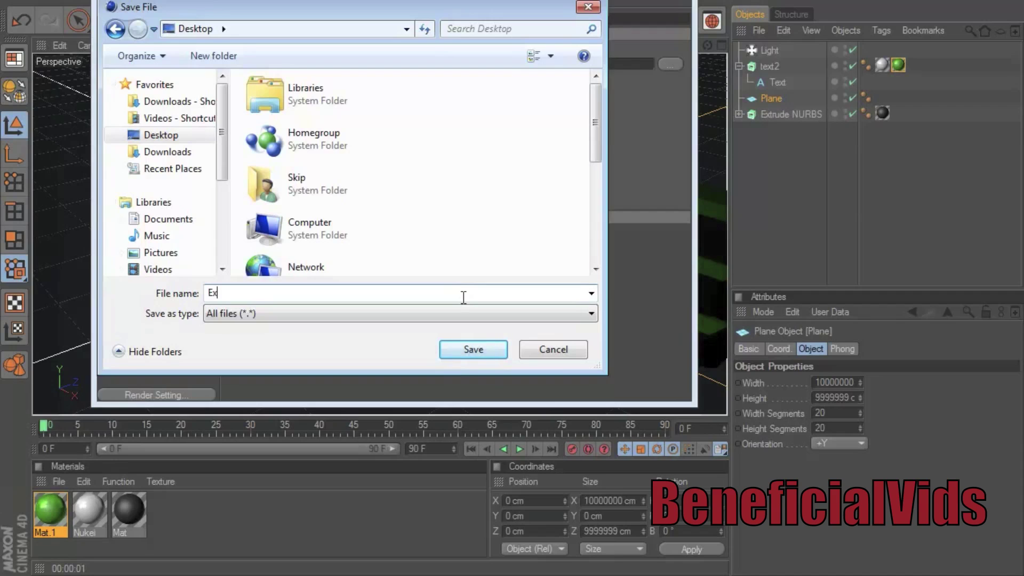
{"action": "type", "text": "ample Wallpaper"}
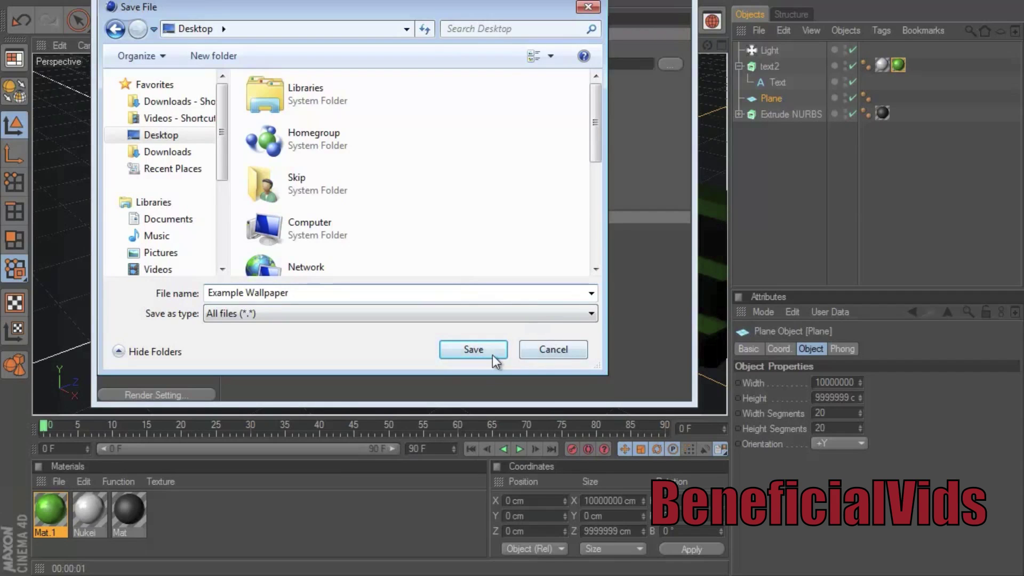
{"action": "left_click", "coordinate": [490, 353]}
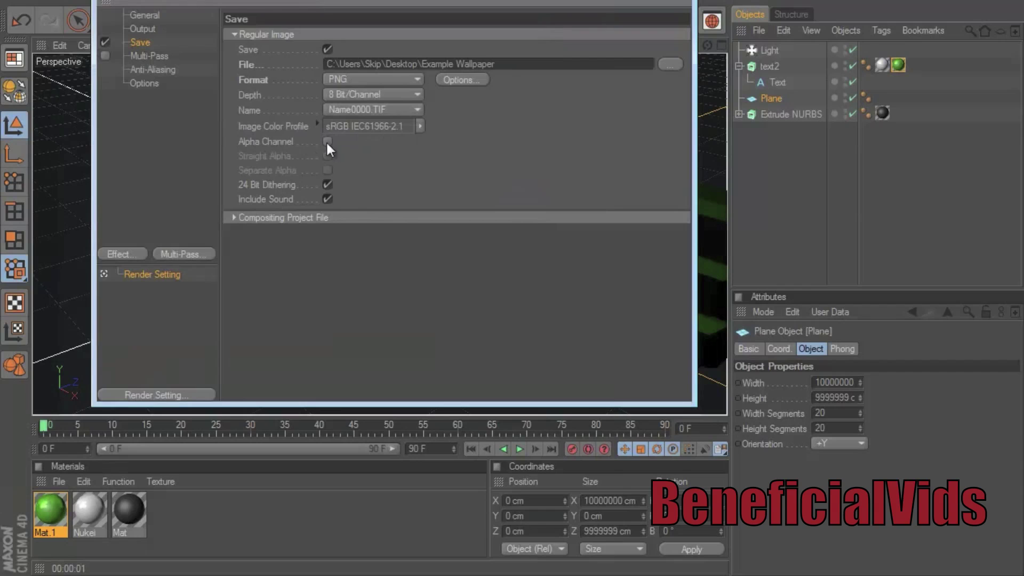
{"action": "left_click", "coordinate": [175, 57]}
Set anti-aliasing to Best with the Still Image filter and close Render Settings
{"action": "left_click", "coordinate": [161, 69]}
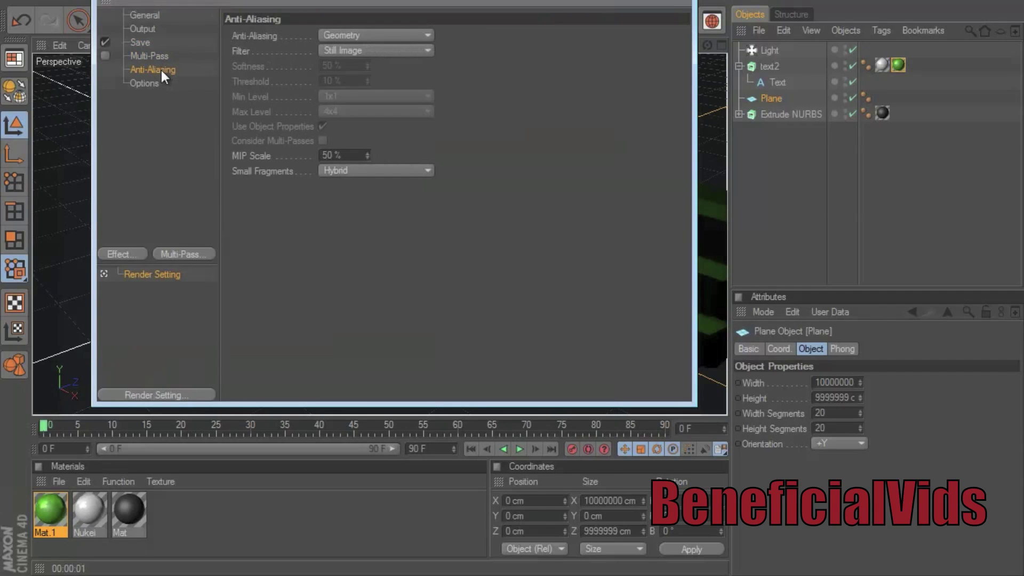
{"action": "left_click", "coordinate": [372, 39]}
{"action": "left_click", "coordinate": [359, 79]}
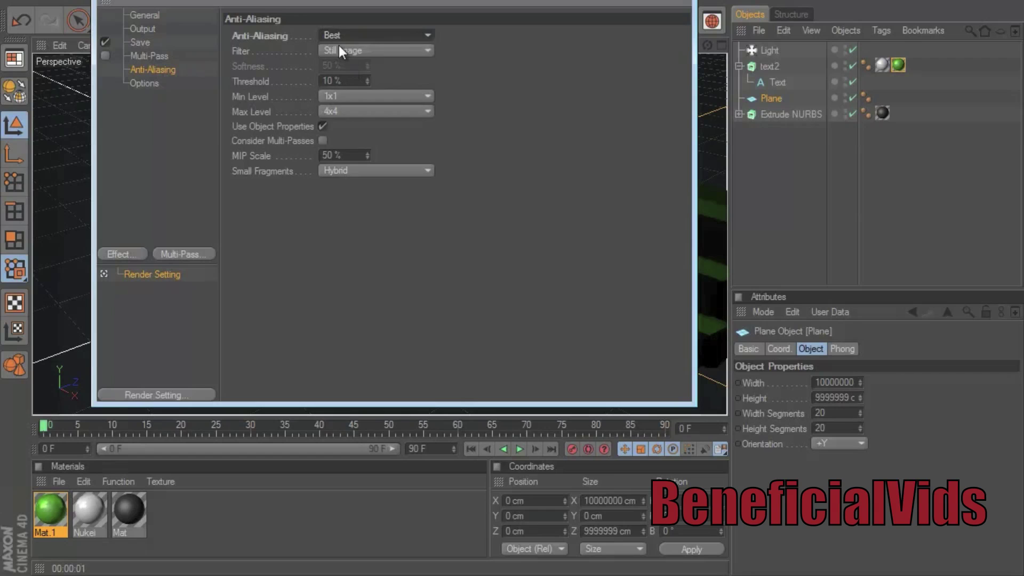
{"action": "left_click", "coordinate": [339, 47]}
{"action": "left_click", "coordinate": [338, 49]}
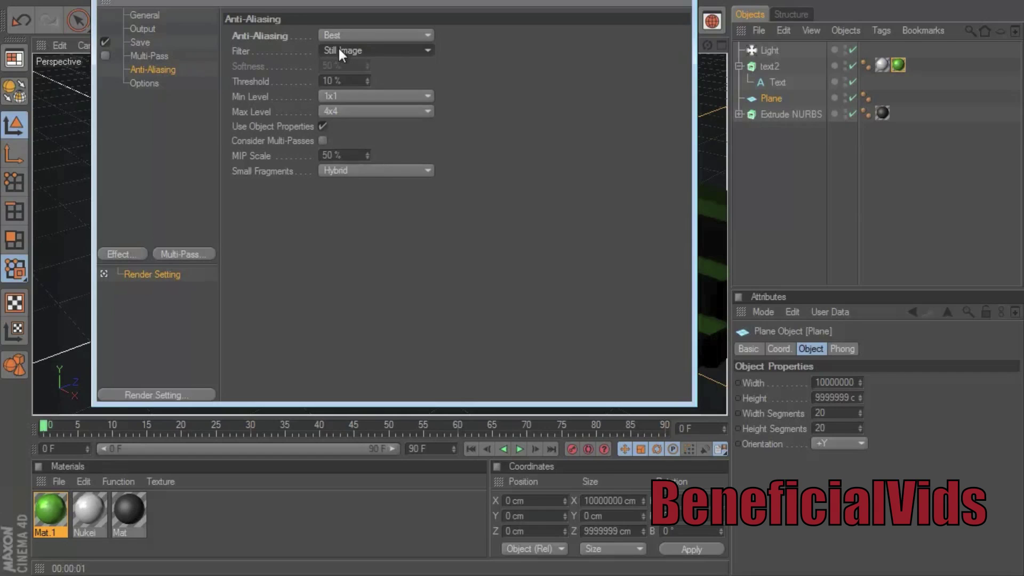
{"action": "left_click", "coordinate": [698, 4]}
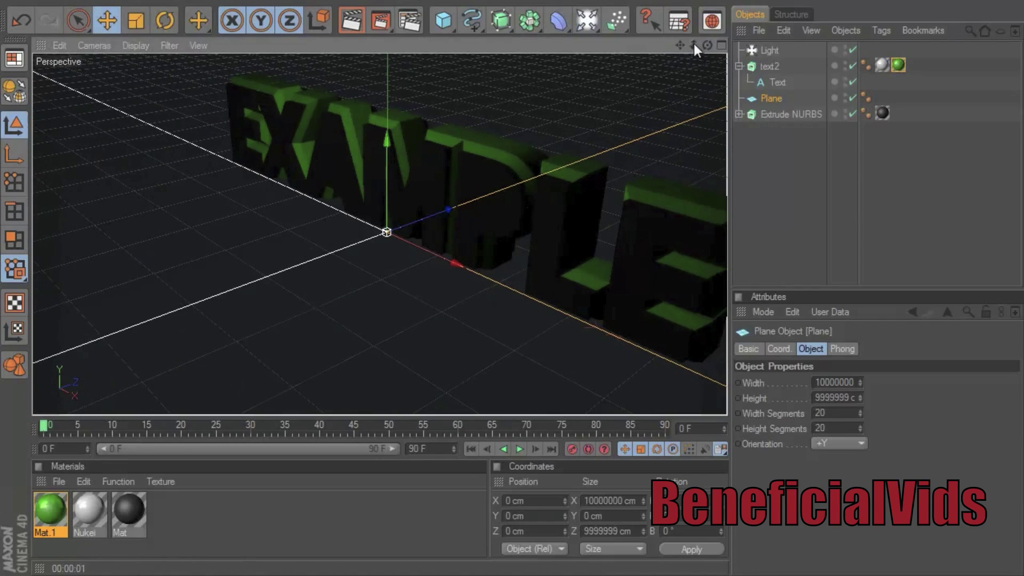
Pan, dolly and orbit the perspective view to frame the EXAMPLE text, then preview a render
{"action": "left_click_drag", "start_coordinate": [680, 43], "coordinate": [511, 270]}
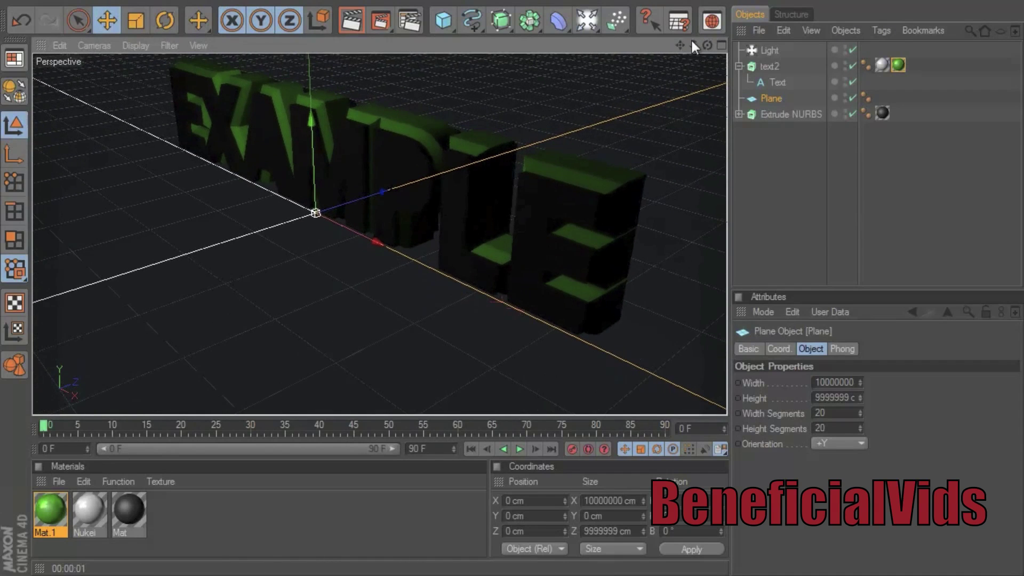
{"action": "left_click_drag", "start_coordinate": [694, 44], "coordinate": [510, 269]}
{"action": "left_click_drag", "start_coordinate": [681, 46], "coordinate": [511, 270]}
{"action": "left_click_drag", "start_coordinate": [707, 43], "coordinate": [512, 273]}
{"action": "left_click_drag", "start_coordinate": [683, 43], "coordinate": [511, 270]}
{"action": "left_click", "coordinate": [354, 25]}
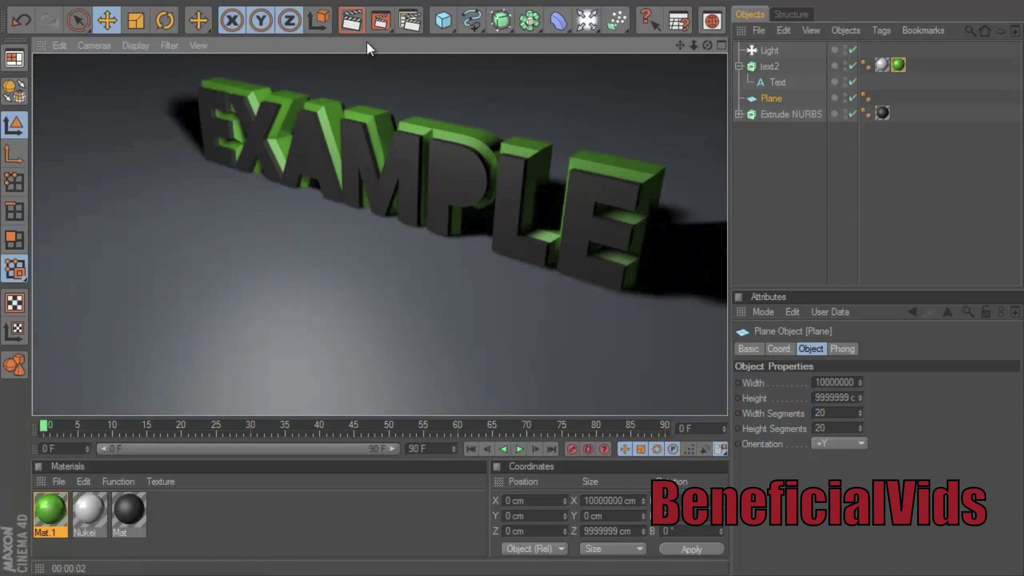
Change the Mat material's colour to near-black RGB 16, 16, 16 and re-render the view
{"action": "left_click", "coordinate": [554, 120]}
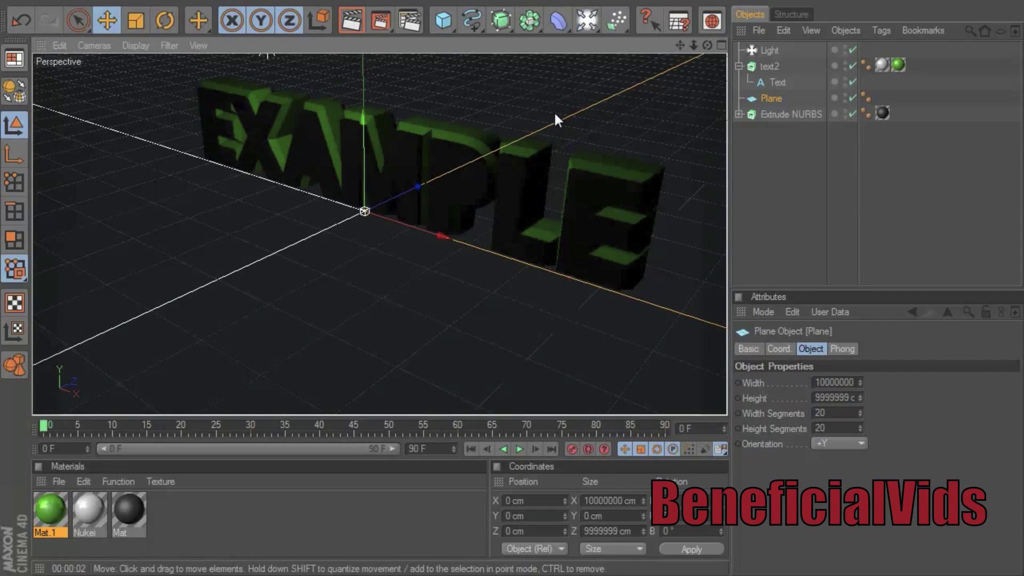
{"action": "double_click", "coordinate": [120, 513]}
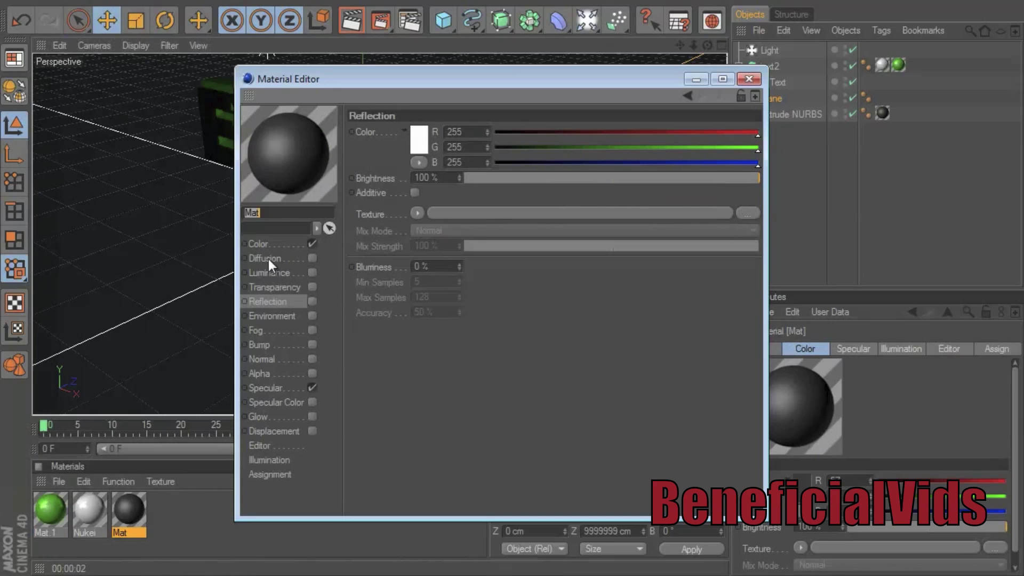
{"action": "left_click", "coordinate": [258, 244]}
{"action": "left_click", "coordinate": [422, 140]}
{"action": "left_click_drag", "start_coordinate": [394, 156], "coordinate": [336, 160]}
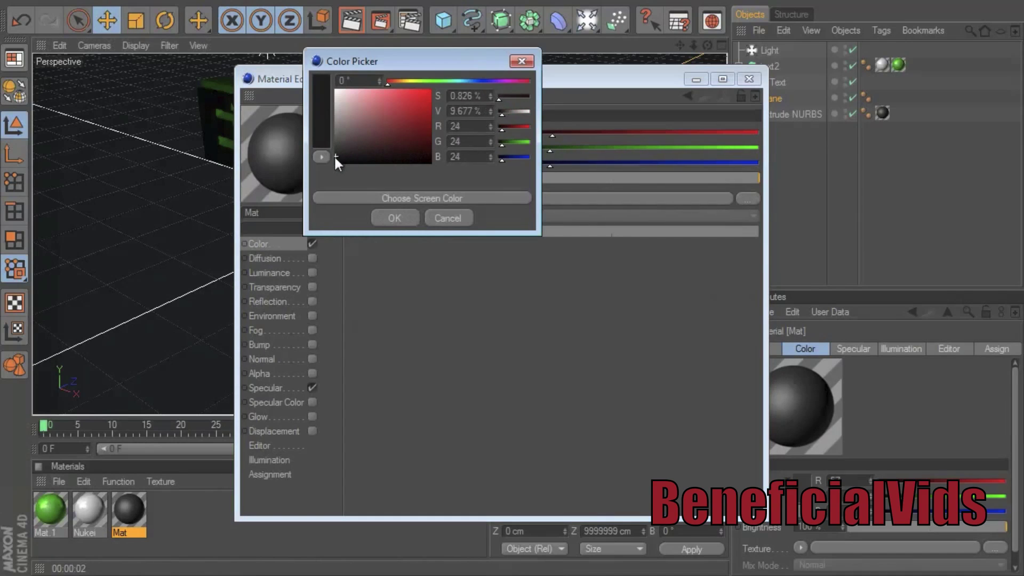
{"action": "left_click", "coordinate": [393, 221]}
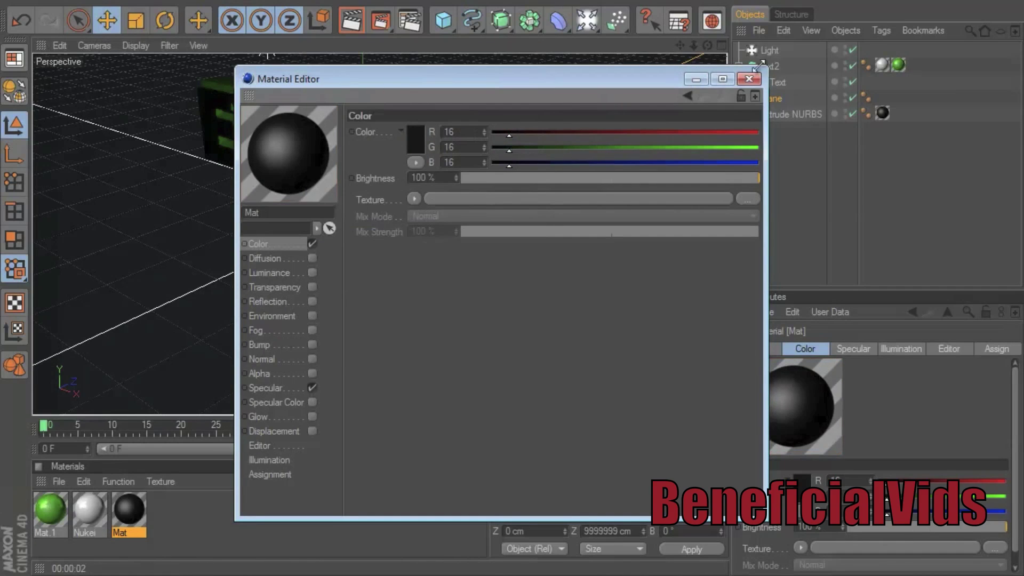
{"action": "left_click", "coordinate": [748, 79]}
{"action": "left_click", "coordinate": [353, 23]}
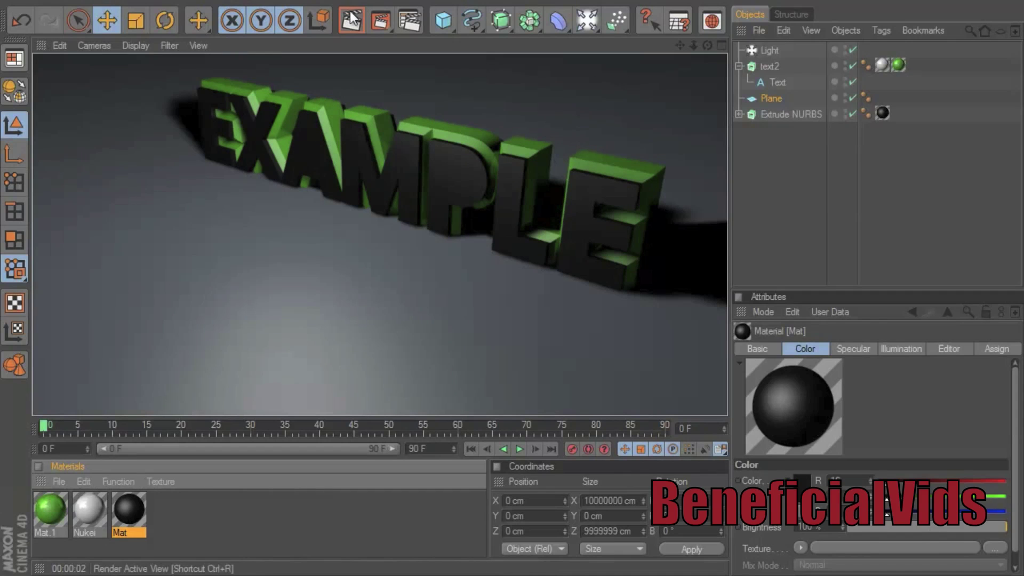
Render the 1280x720 Example Wallpaper.png to file and close the Picture Viewer
{"action": "left_click", "coordinate": [382, 20]}
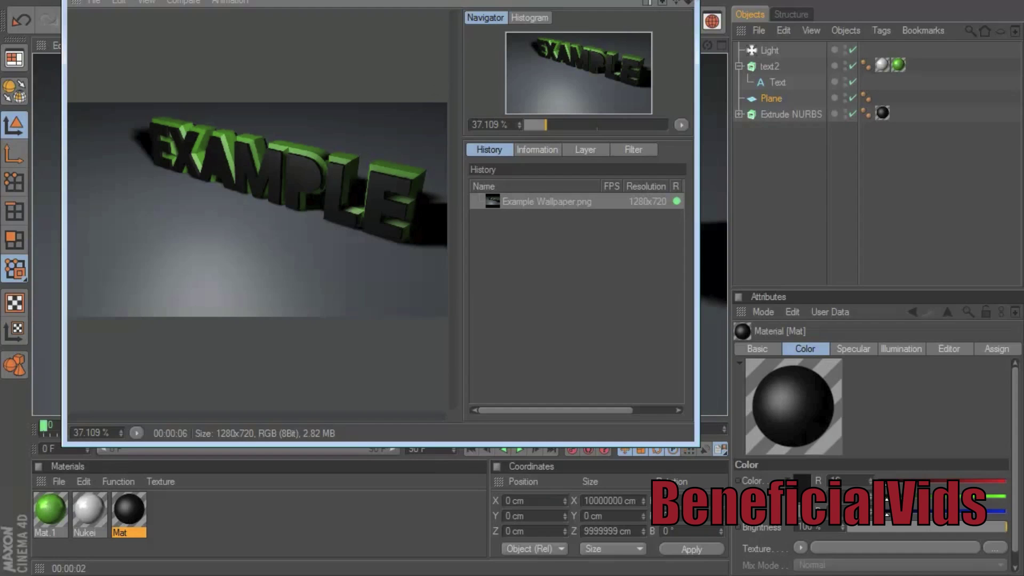
{"action": "key", "text": "alt+F4"}
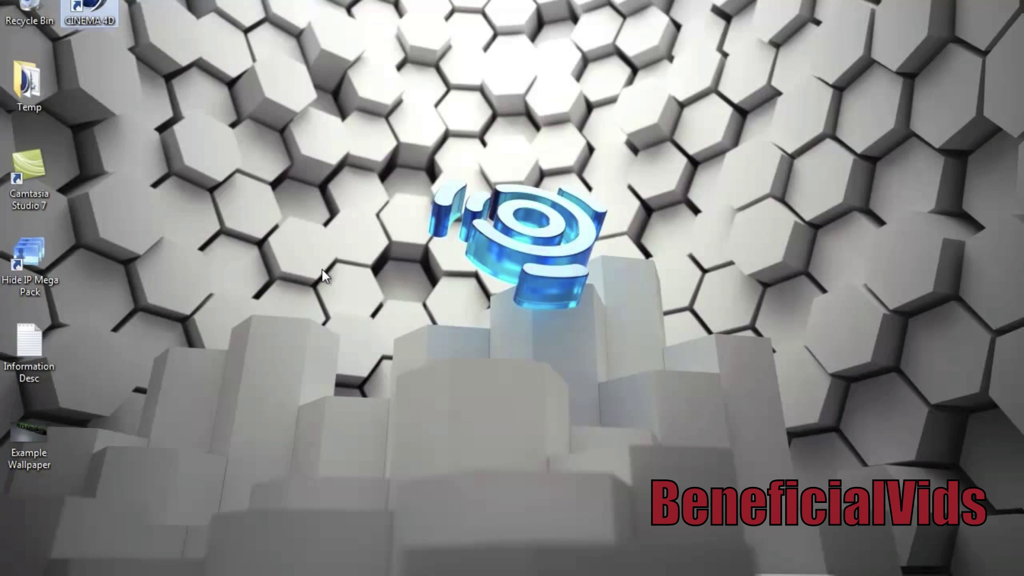
Open the Example Wallpaper image in Windows Photo Viewer and set it as the desktop background
{"action": "left_click_drag", "start_coordinate": [32, 433], "coordinate": [229, 261]}
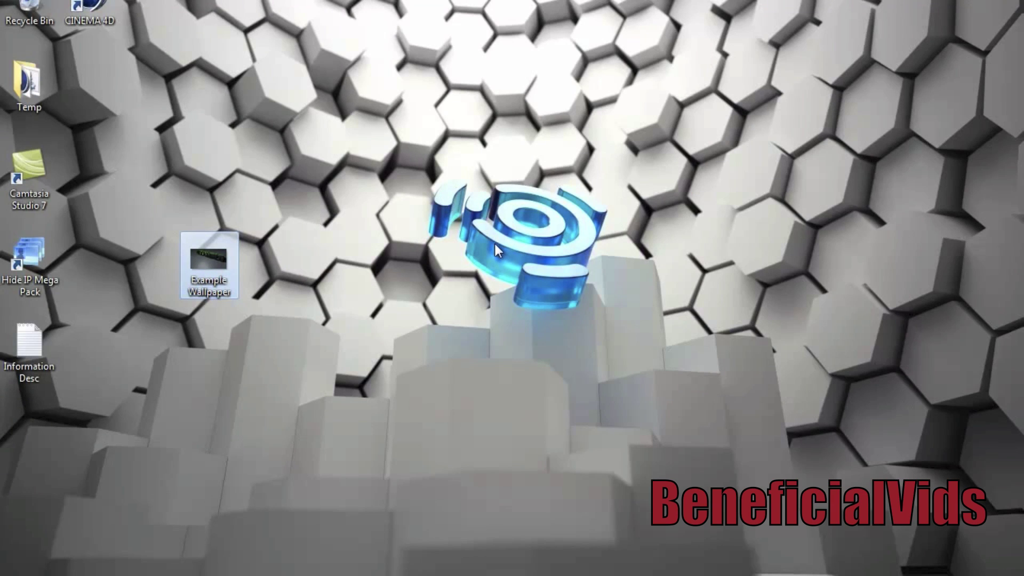
{"action": "key", "text": "Return"}
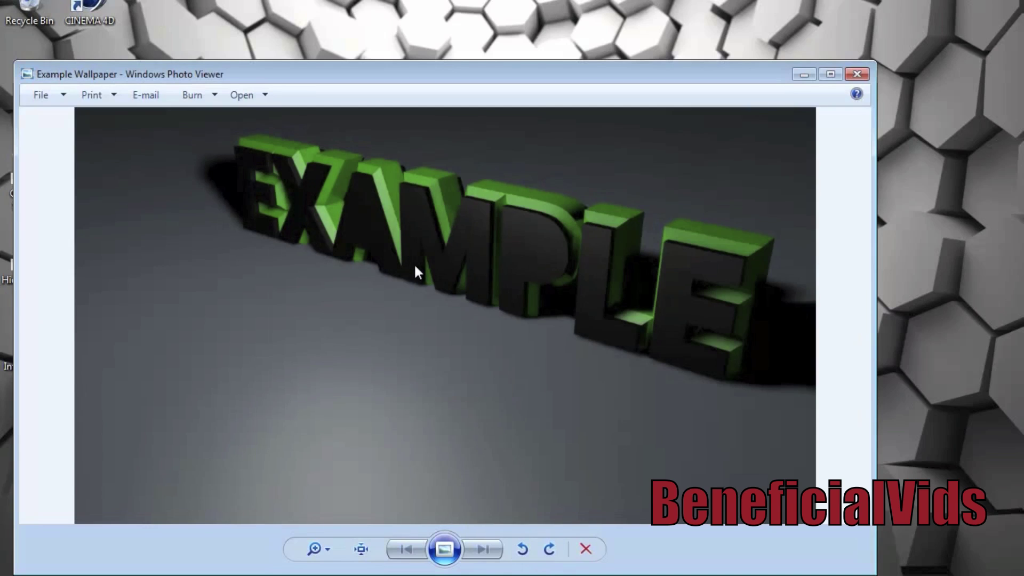
{"action": "right_click", "coordinate": [415, 266]}
{"action": "left_click", "coordinate": [475, 299]}
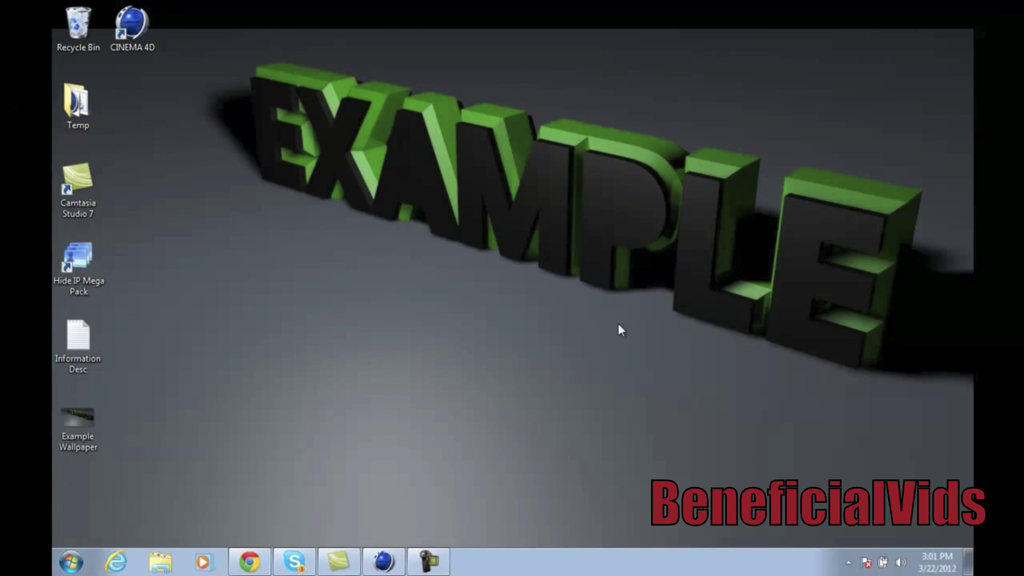
Back in Cinema 4D, change the first Text object's text from Example to Tech
{"action": "left_click", "coordinate": [383, 561]}
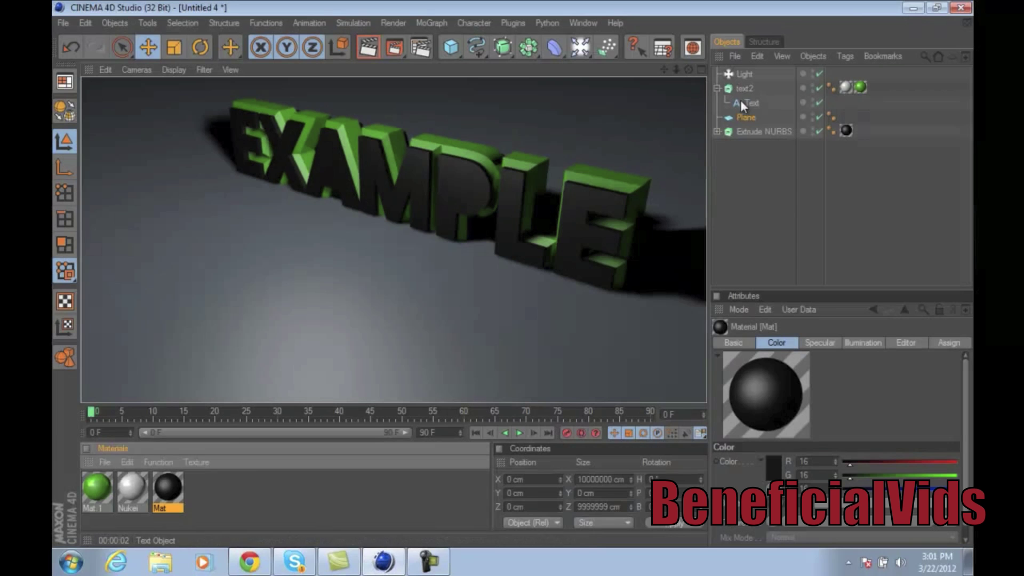
{"action": "left_click", "coordinate": [748, 102]}
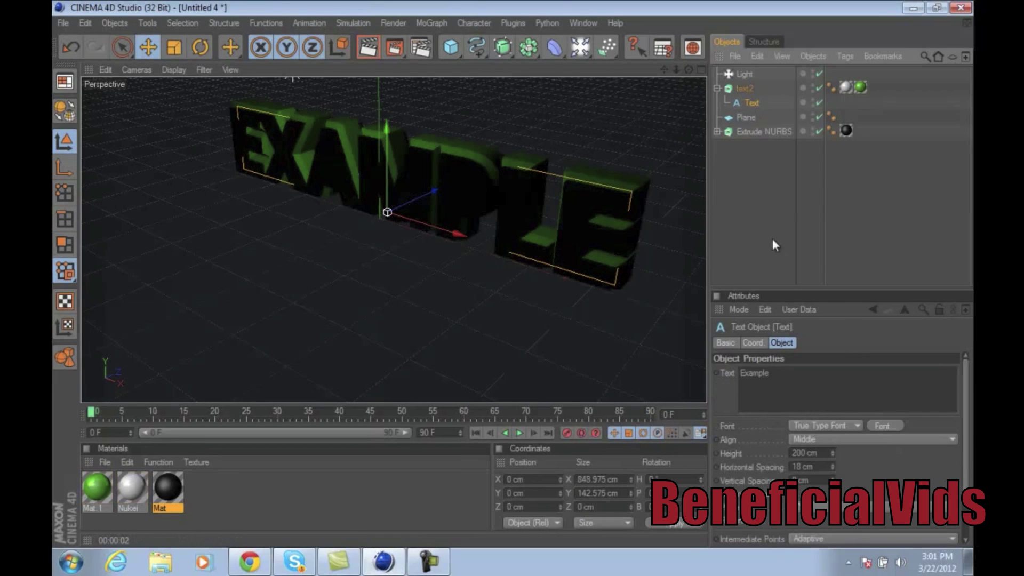
{"action": "left_click", "coordinate": [786, 374]}
{"action": "key", "text": "ctrl+a"}
{"action": "key", "text": "BackSpace"}
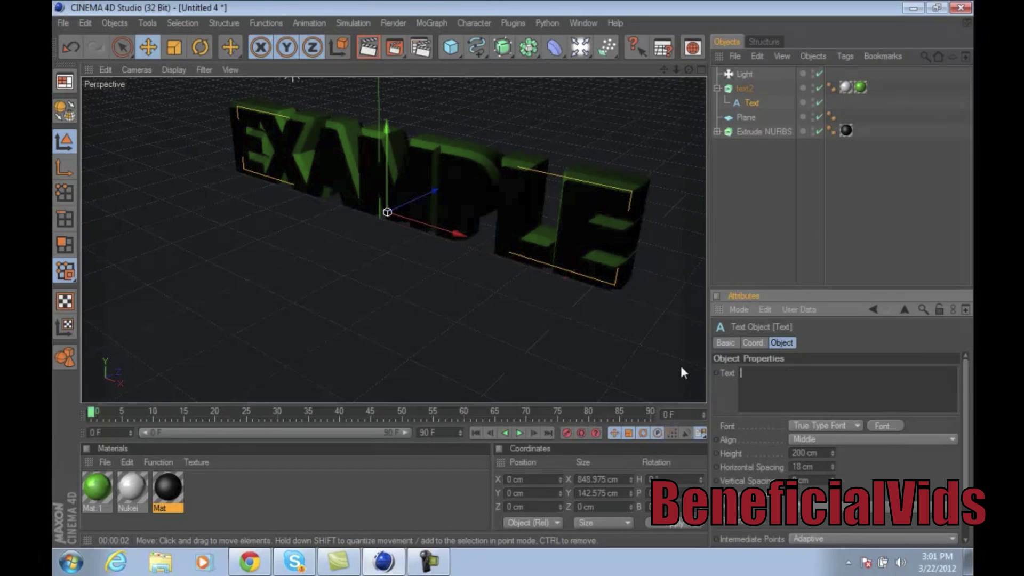
{"action": "type", "text": "Tech"}
{"action": "left_click", "coordinate": [814, 334]}
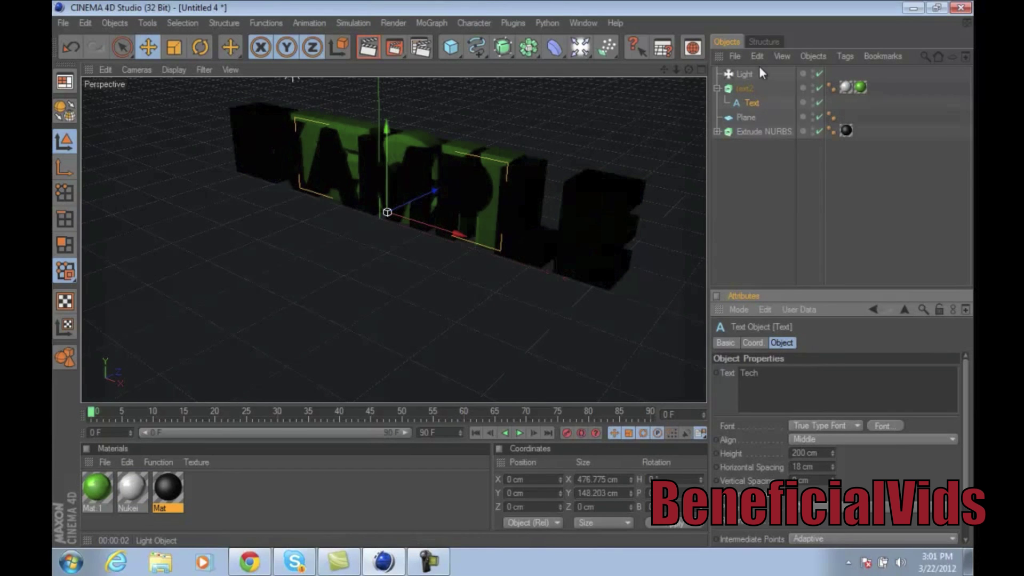
Change the Text inside Extrude NURBS to Tech, preview the TECH render, and minimise Cinema 4D
{"action": "left_click", "coordinate": [754, 132]}
{"action": "left_click", "coordinate": [717, 131]}
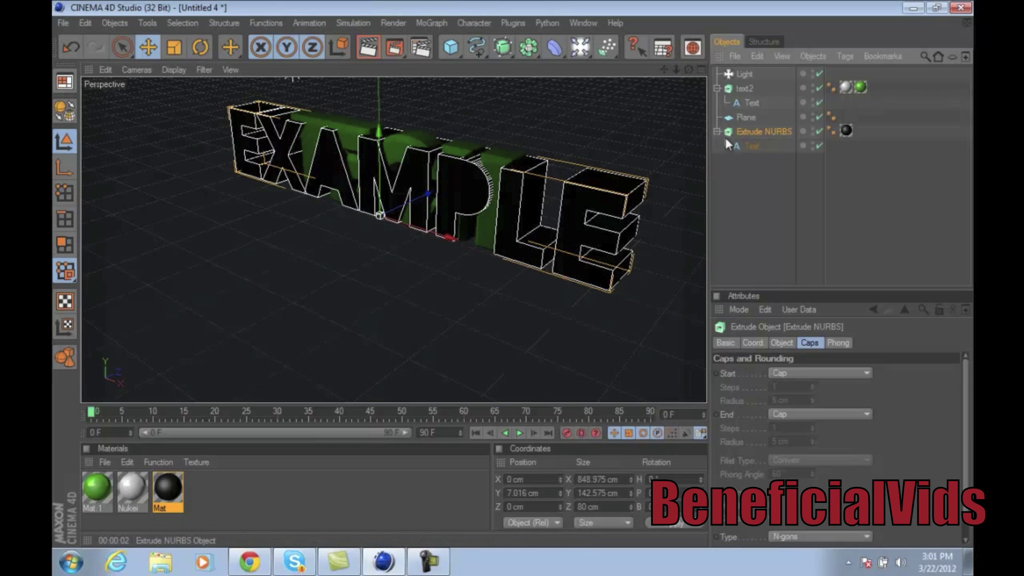
{"action": "left_click", "coordinate": [751, 147]}
{"action": "double_click", "coordinate": [754, 373]}
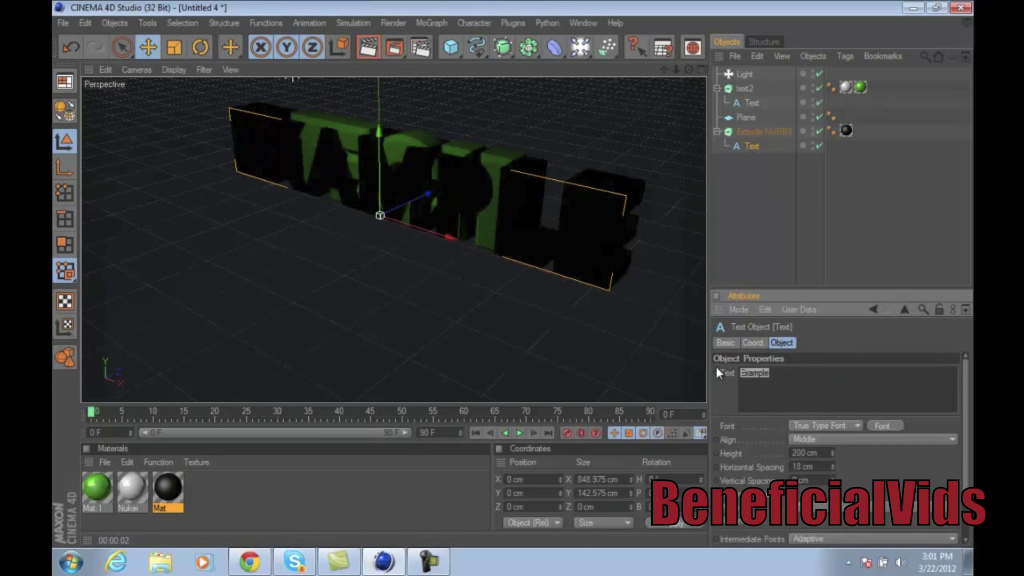
{"action": "type", "text": "Tech"}
{"action": "left_click", "coordinate": [817, 344]}
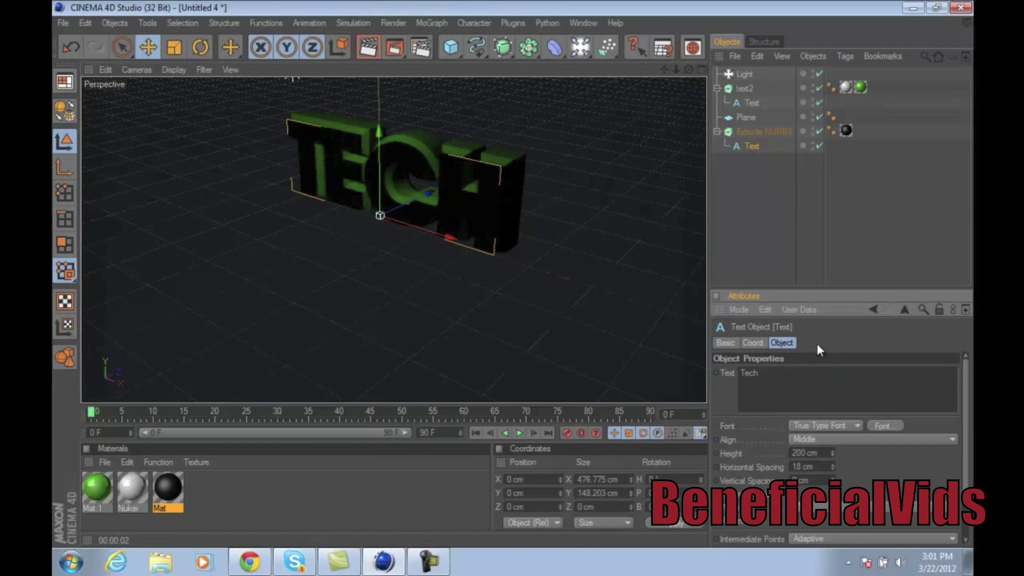
{"action": "left_click", "coordinate": [369, 52]}
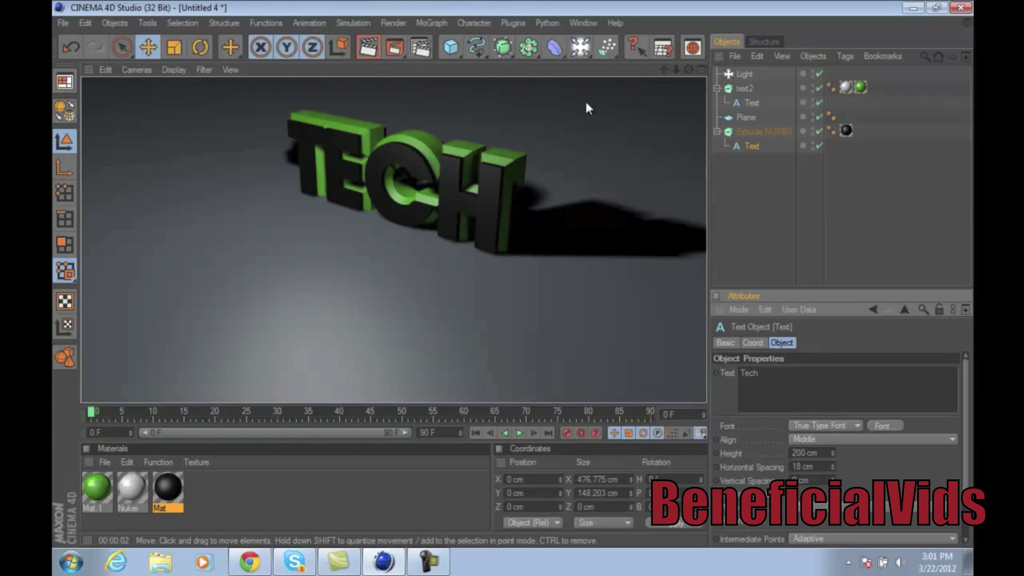
{"action": "left_click", "coordinate": [913, 7]}
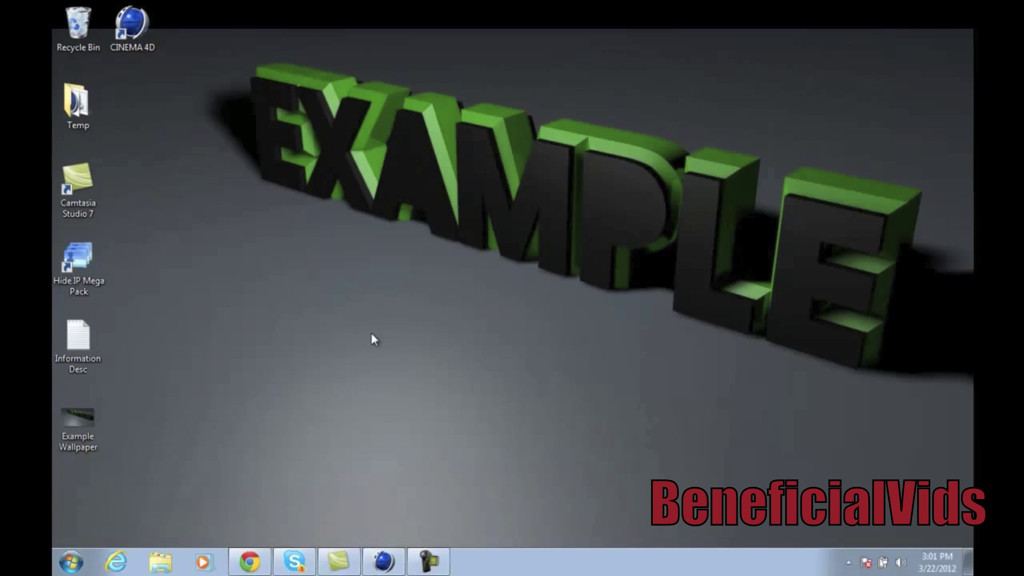